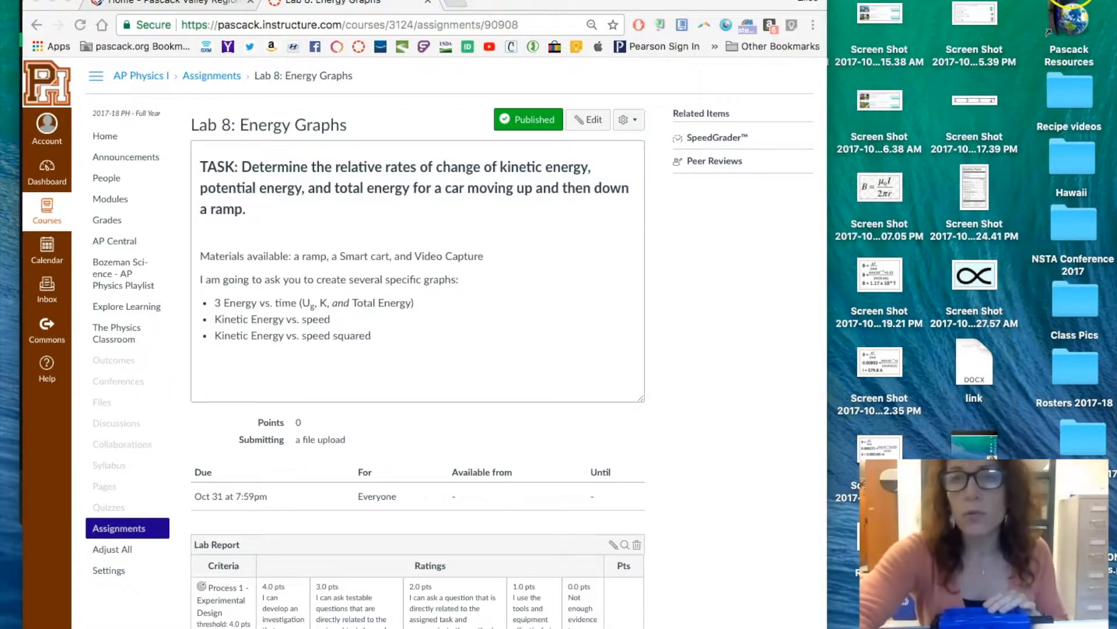
- Switch to PASCO Capstone by searching the computer for "capst" and launching the application
{"action": "key", "text": "super+space"}
{"action": "type", "text": "c"}
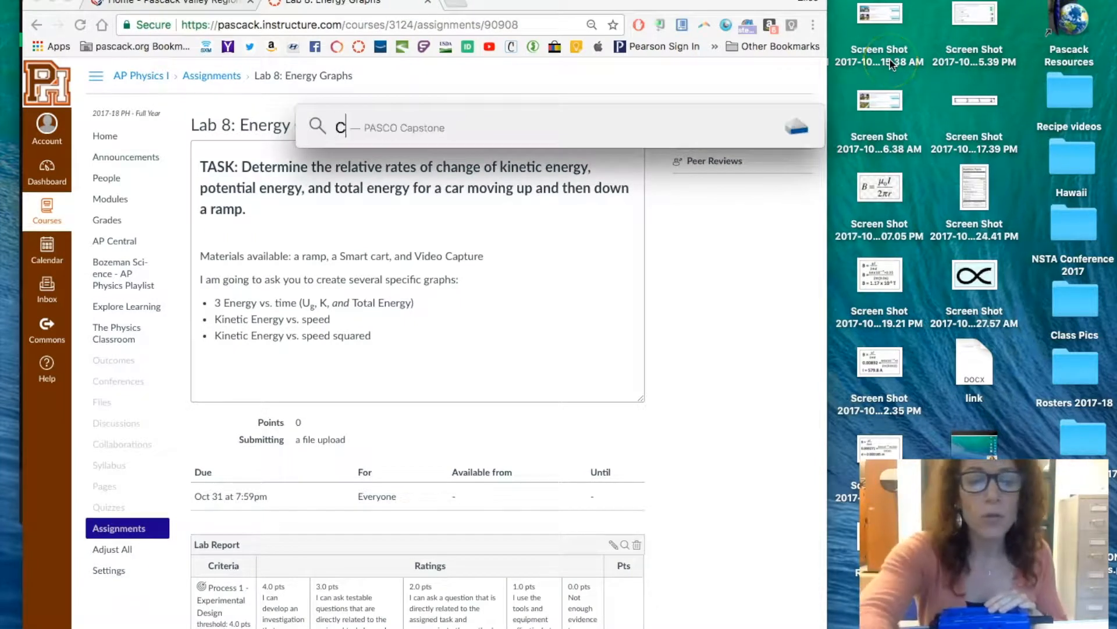
{"action": "type", "text": "apst"}
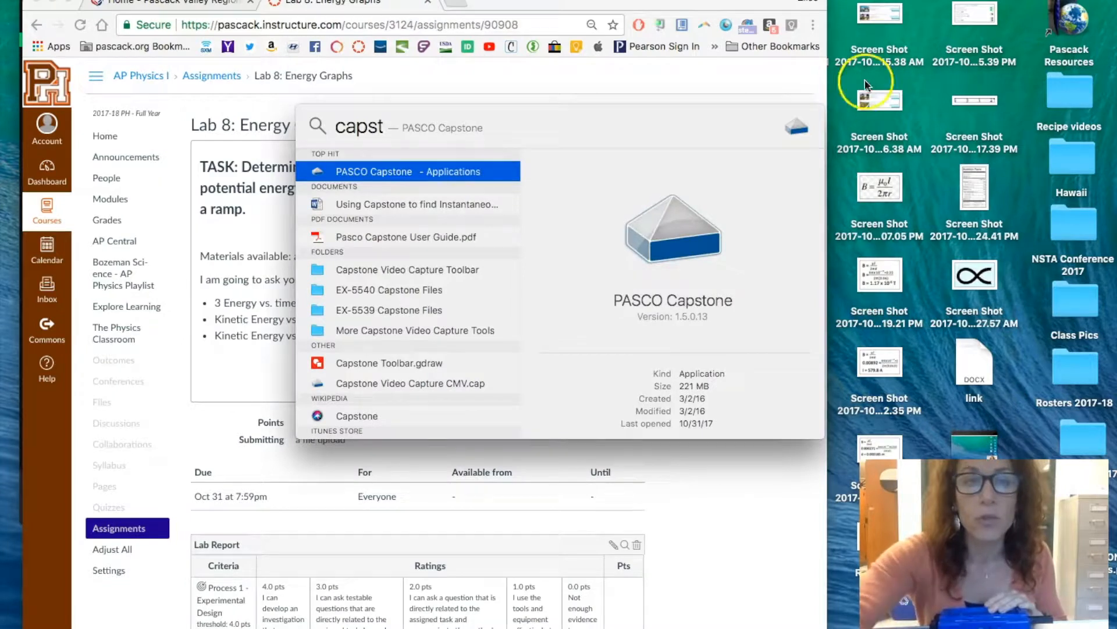
{"action": "double_click", "coordinate": [401, 170]}
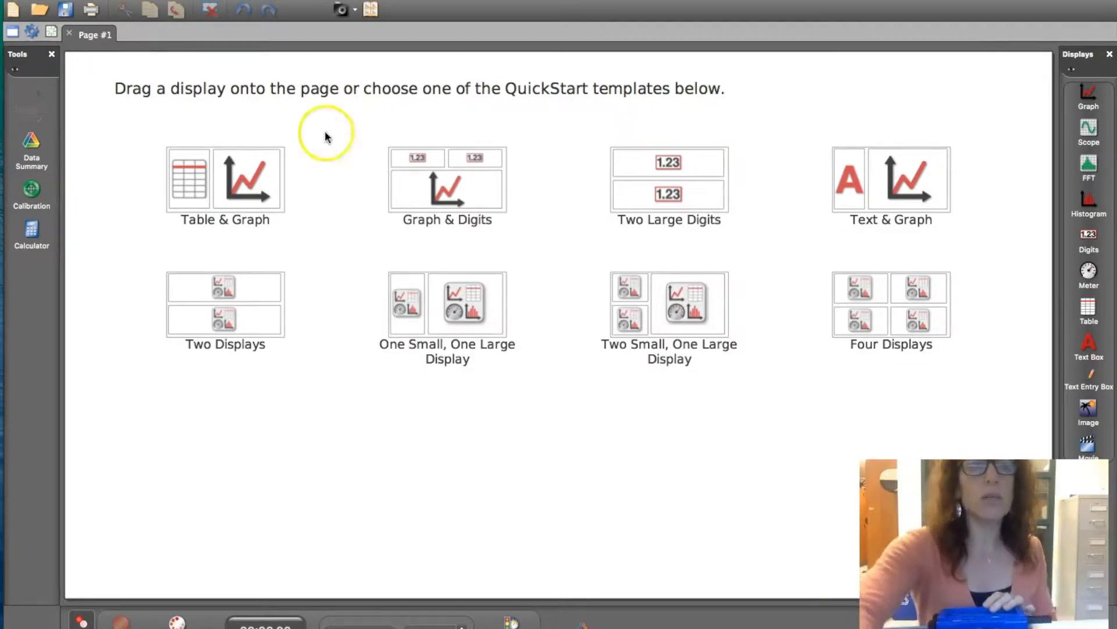
- Connect the wireless Smart Cart 329-487 in the hardware setup and close the setup
{"action": "left_click", "coordinate": [38, 103]}
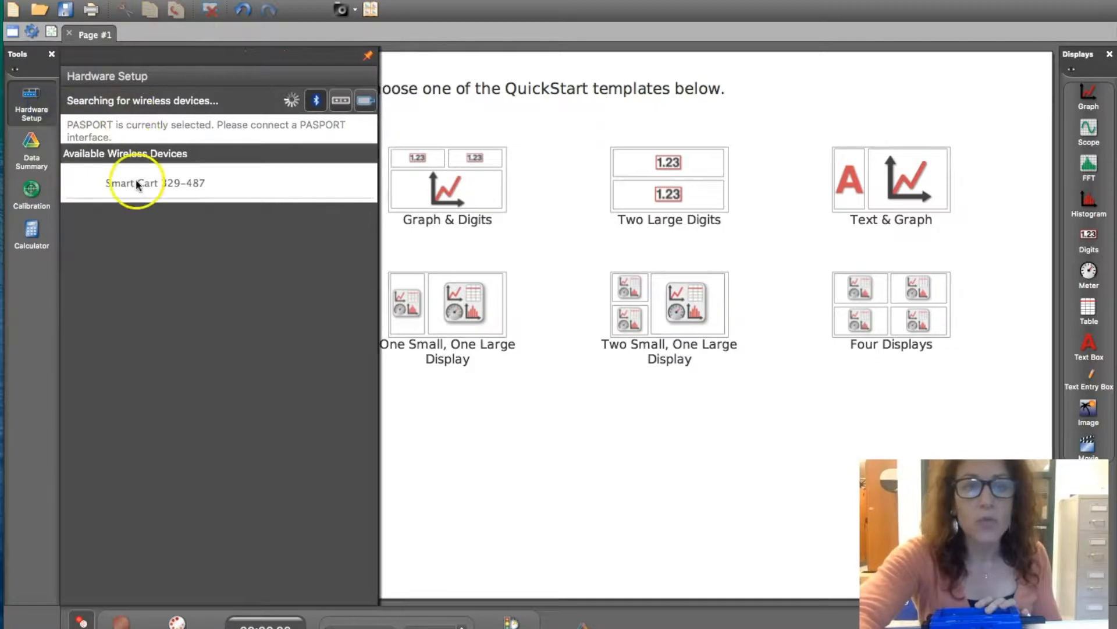
{"action": "left_click", "coordinate": [136, 184]}
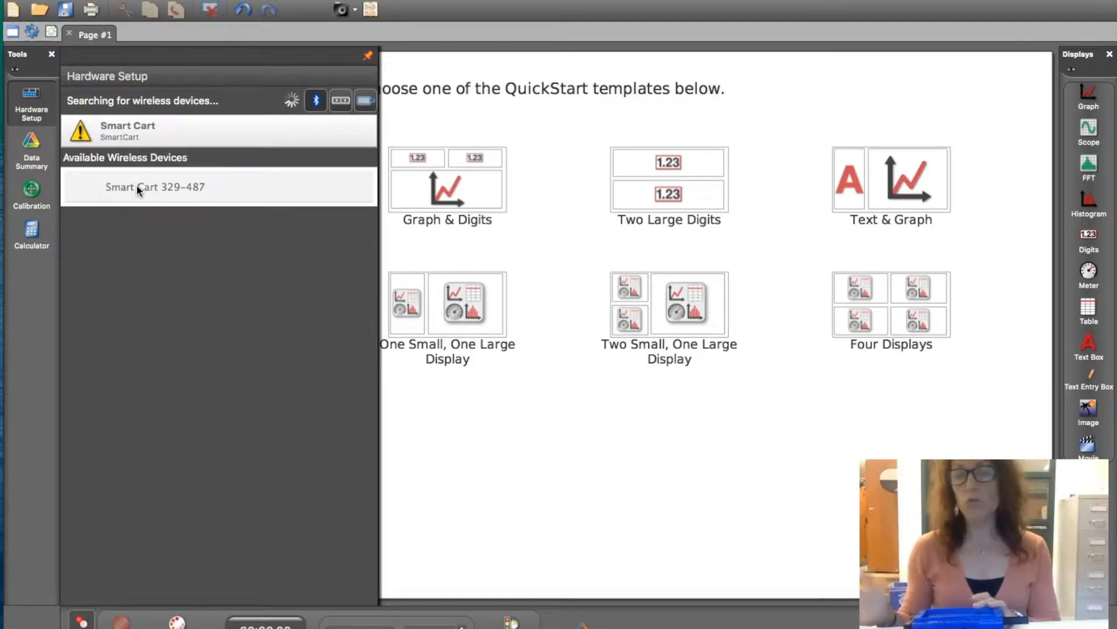
{"action": "left_click", "coordinate": [136, 186]}
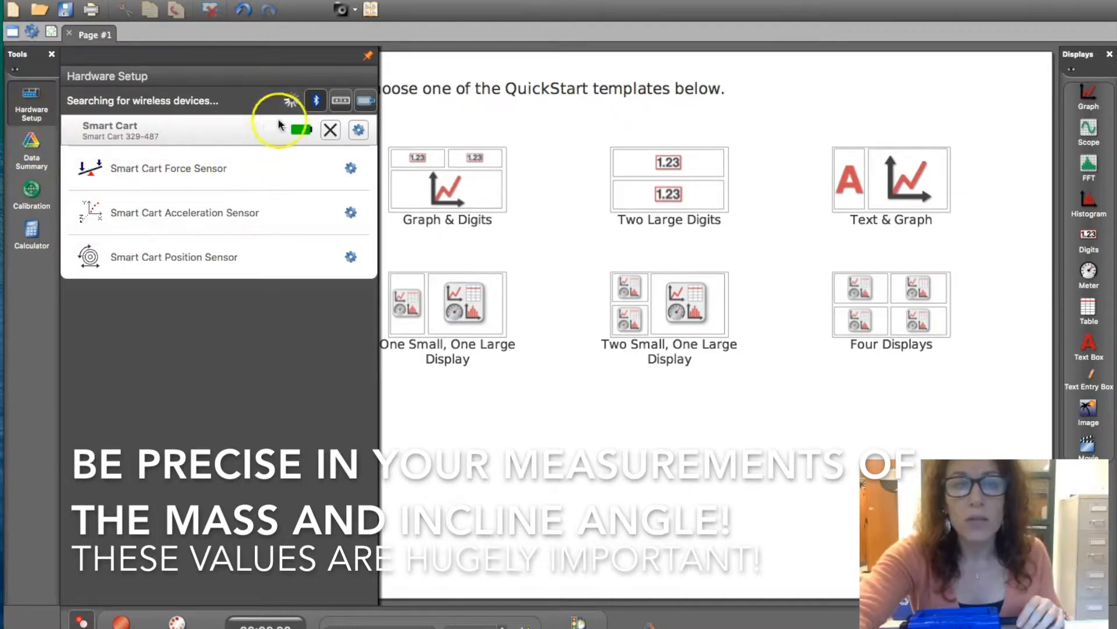
{"action": "left_click", "coordinate": [35, 102]}
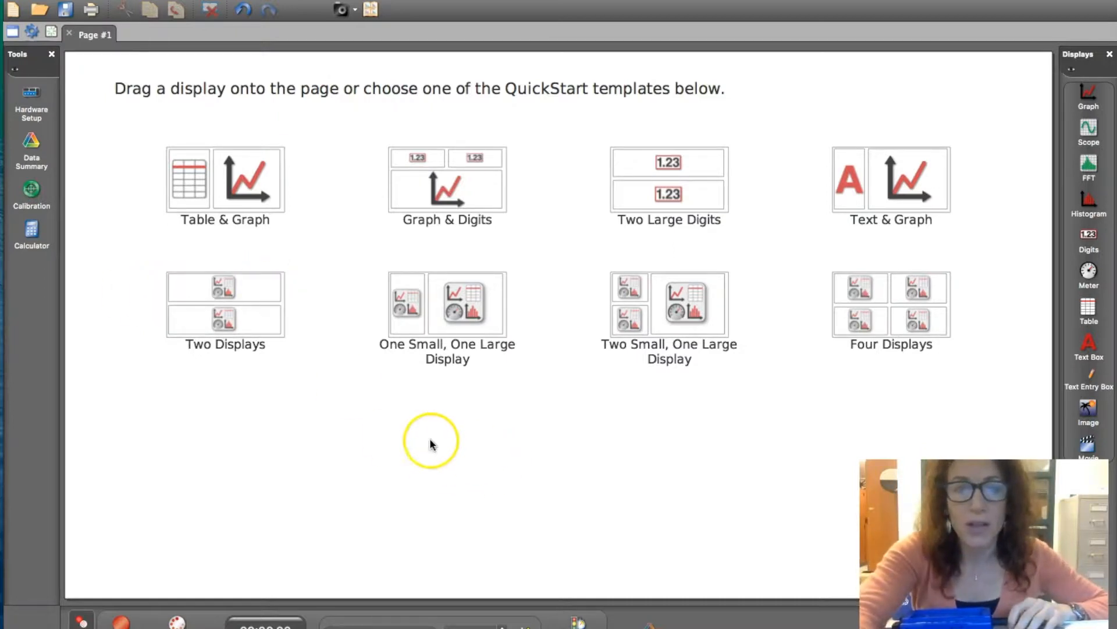
- Add a table to the page with Position (m) in the first column and Velocity (m/s) in the second
{"action": "left_click_drag", "start_coordinate": [1103, 303], "coordinate": [267, 245]}
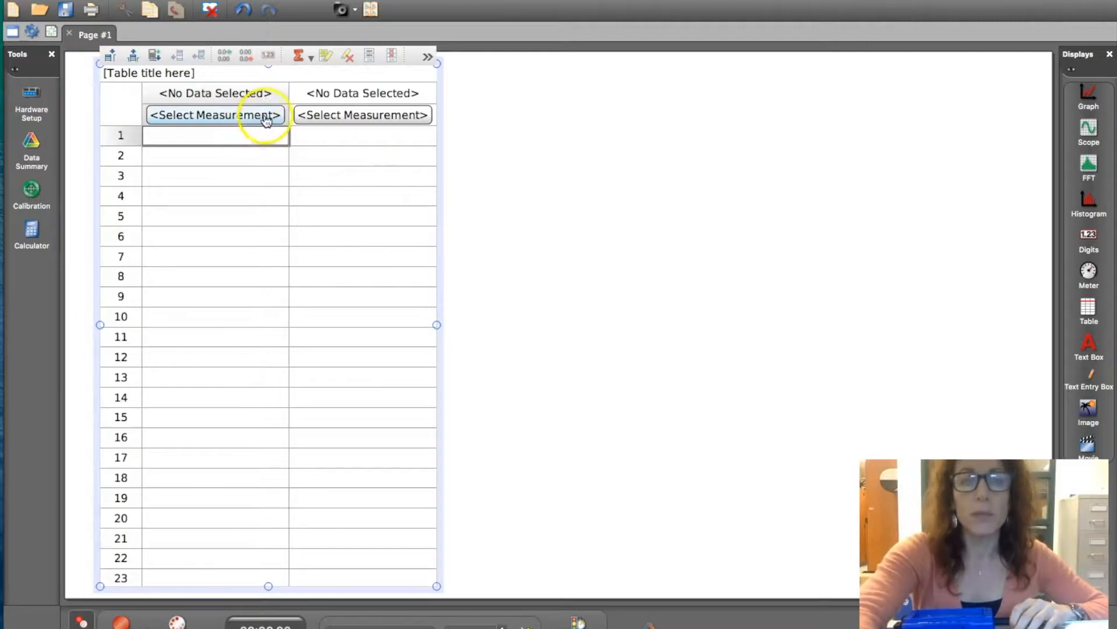
{"action": "left_click", "coordinate": [266, 117]}
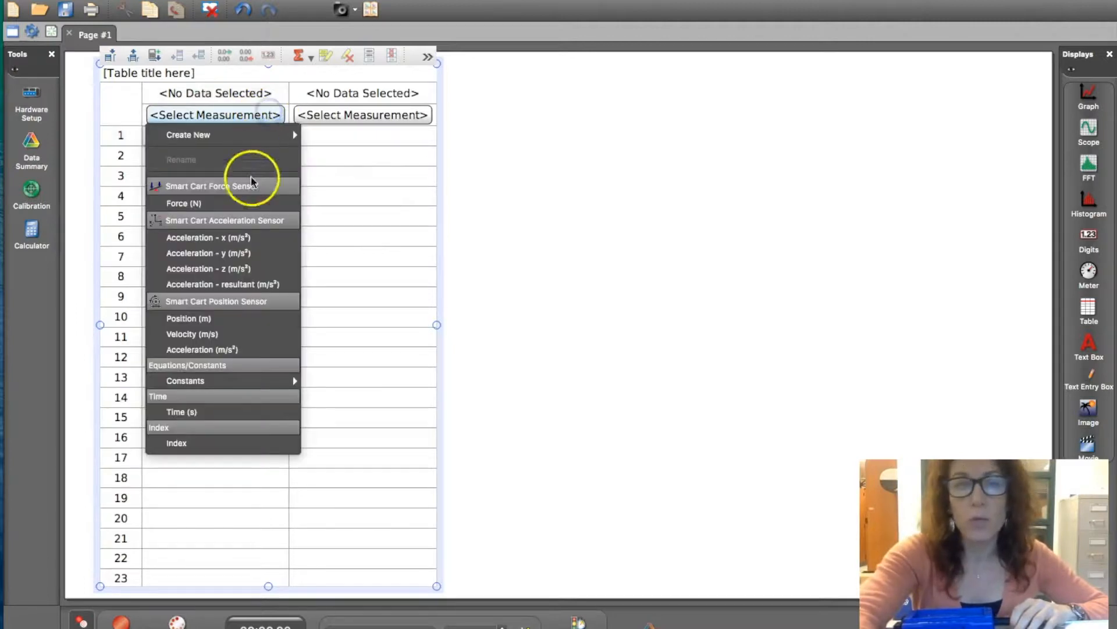
{"action": "left_click", "coordinate": [218, 319]}
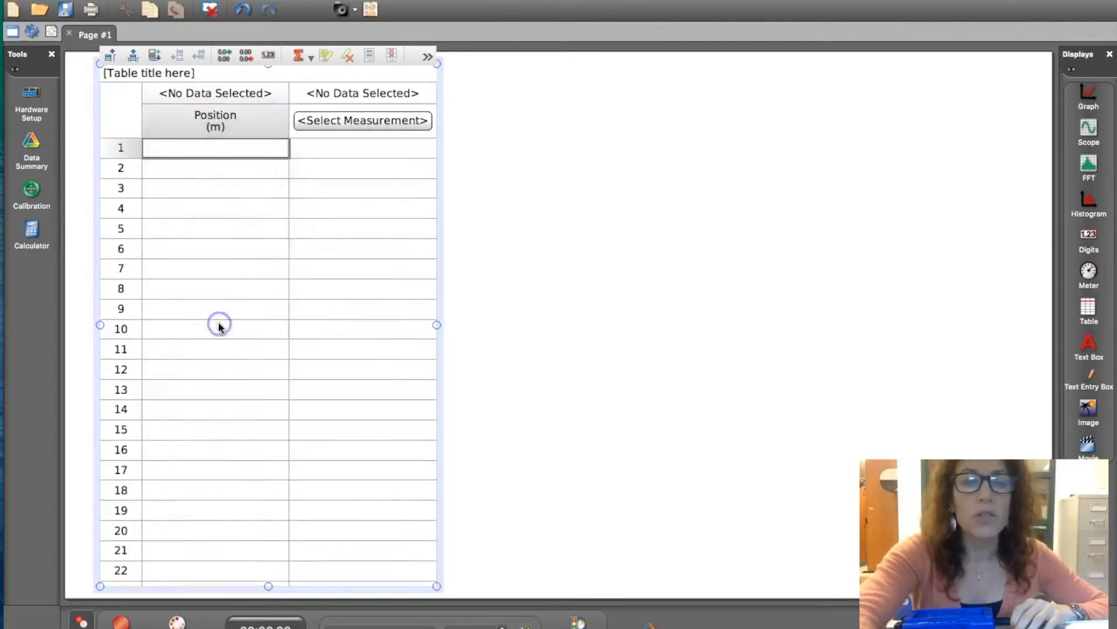
{"action": "left_click", "coordinate": [359, 120]}
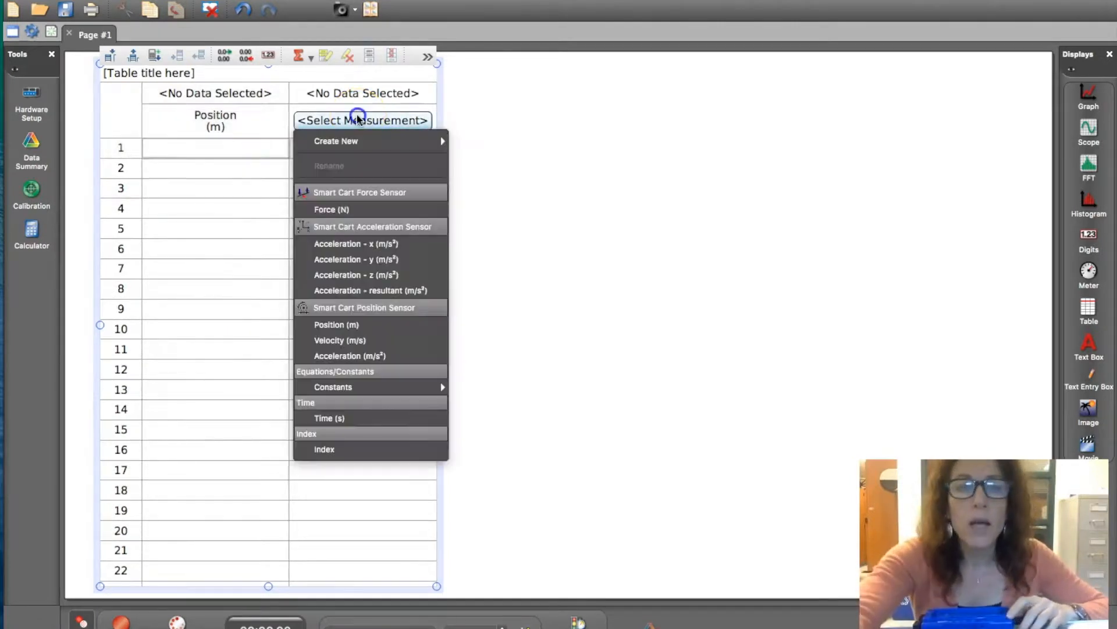
{"action": "left_click", "coordinate": [352, 340]}
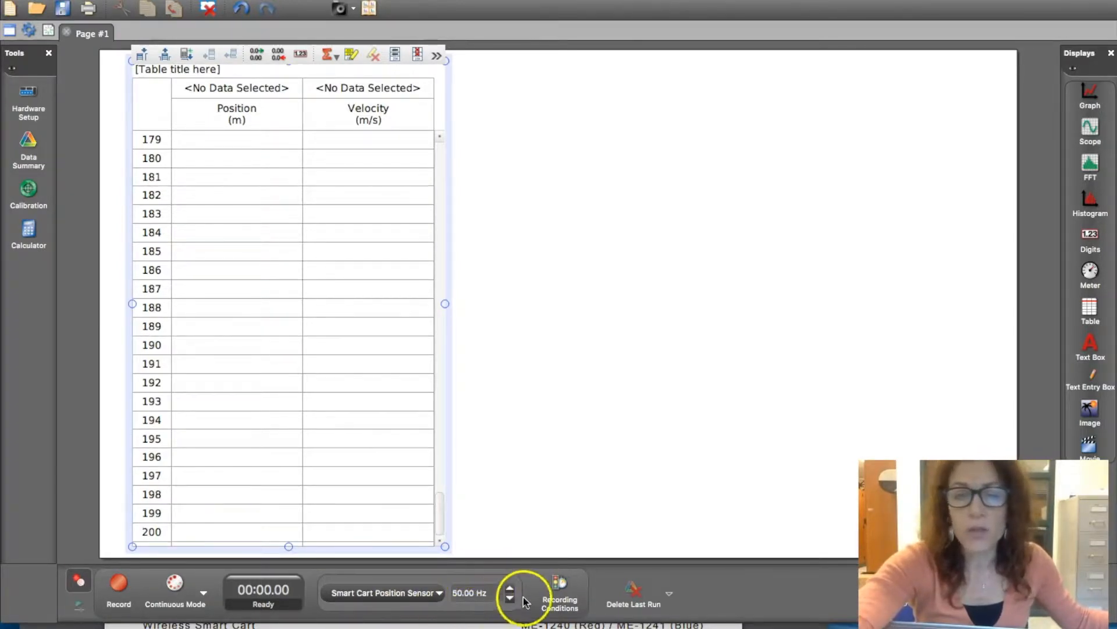
- Record a run of the cart's position and velocity data, then stop the recording
{"action": "left_click", "coordinate": [120, 589]}
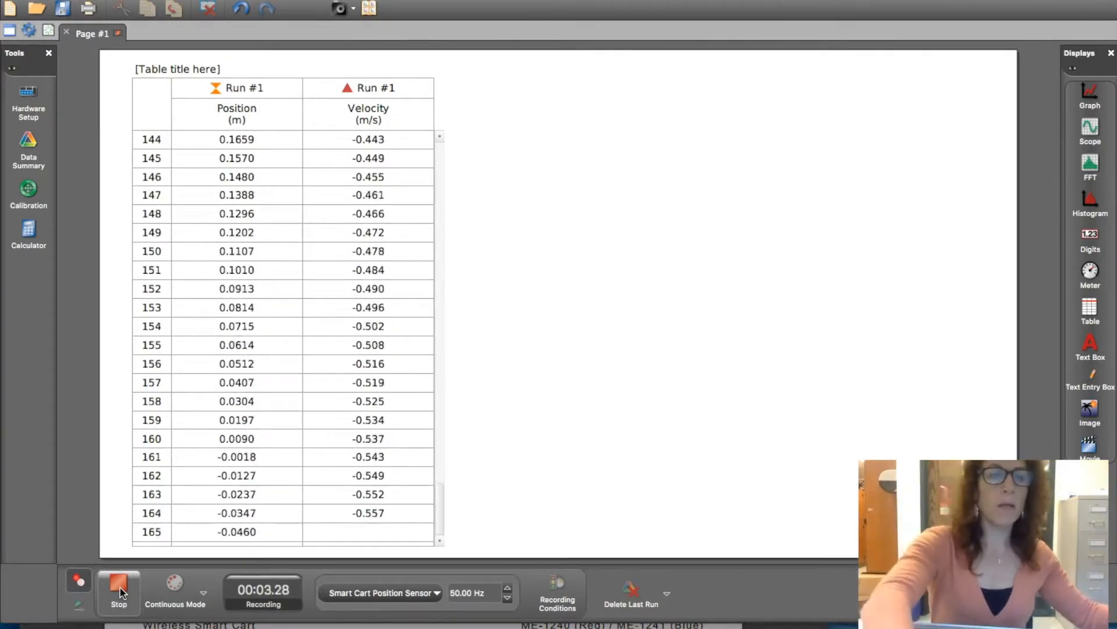
{"action": "left_click", "coordinate": [119, 587]}
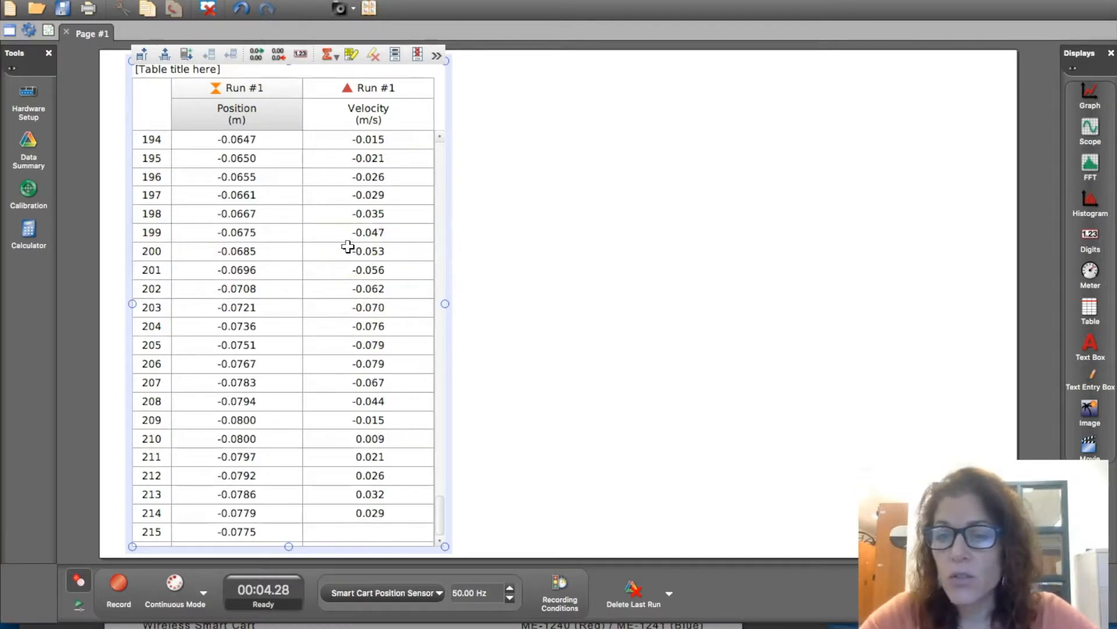
- Insert a column after Velocity and create a calculation in it named Ug with units J
{"action": "left_click", "coordinate": [407, 144]}
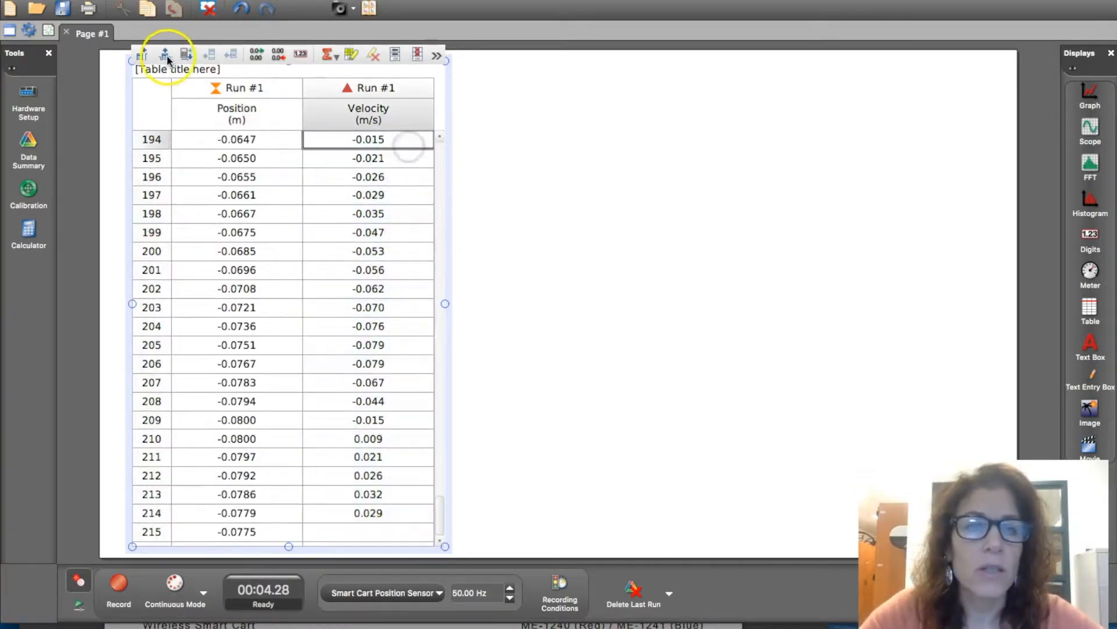
{"action": "left_click", "coordinate": [141, 55]}
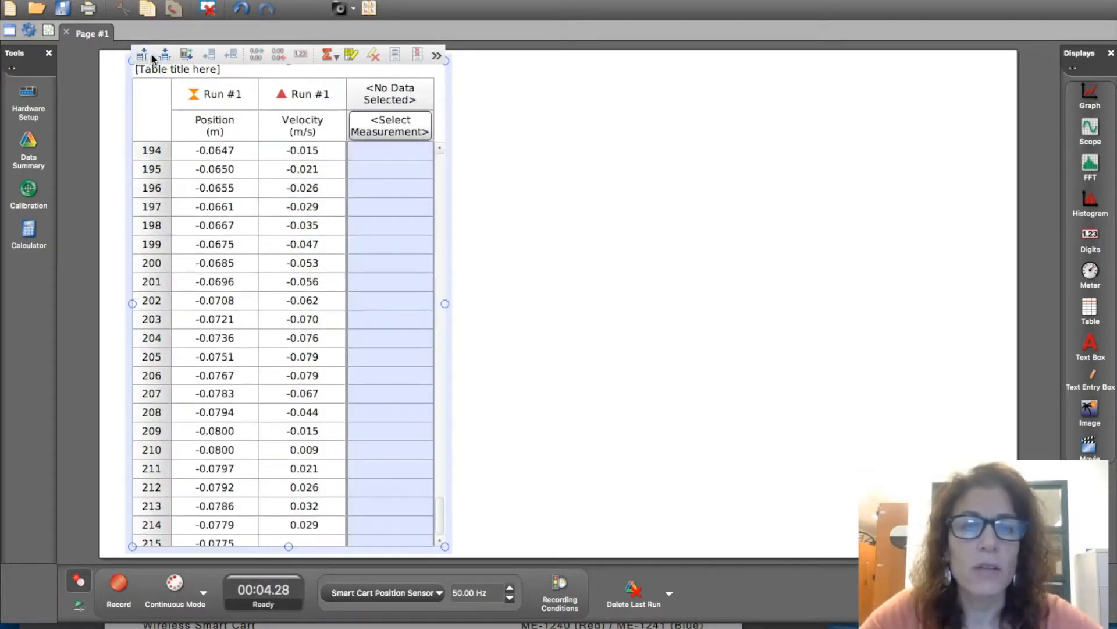
{"action": "left_click", "coordinate": [410, 99]}
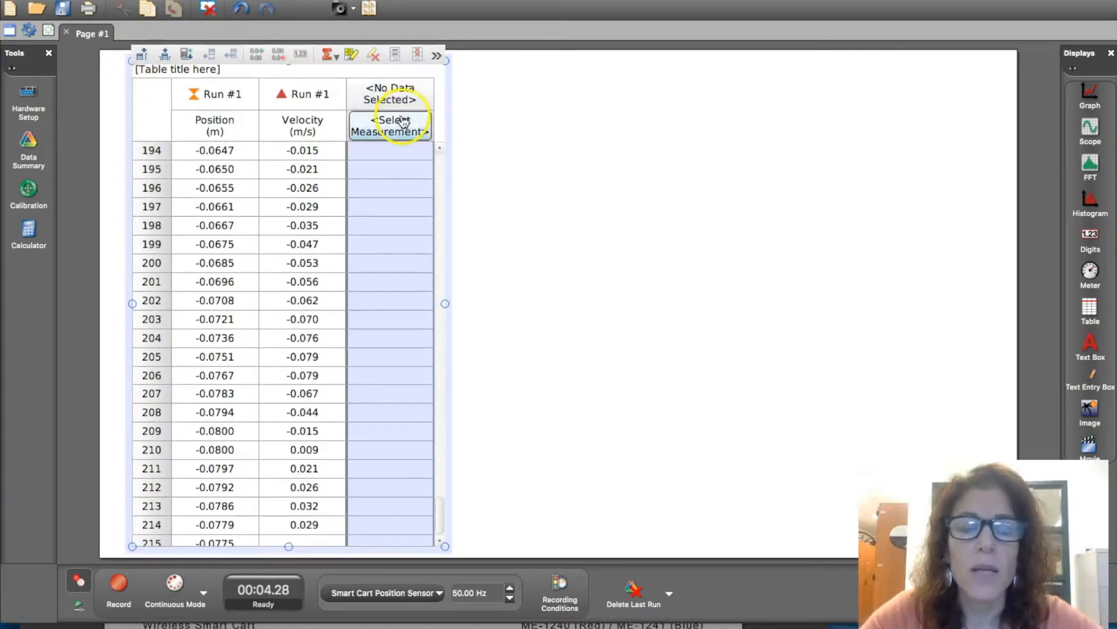
{"action": "left_click", "coordinate": [399, 124]}
{"action": "mouse_move", "coordinate": [494, 151]}
{"action": "left_click", "coordinate": [547, 186]}
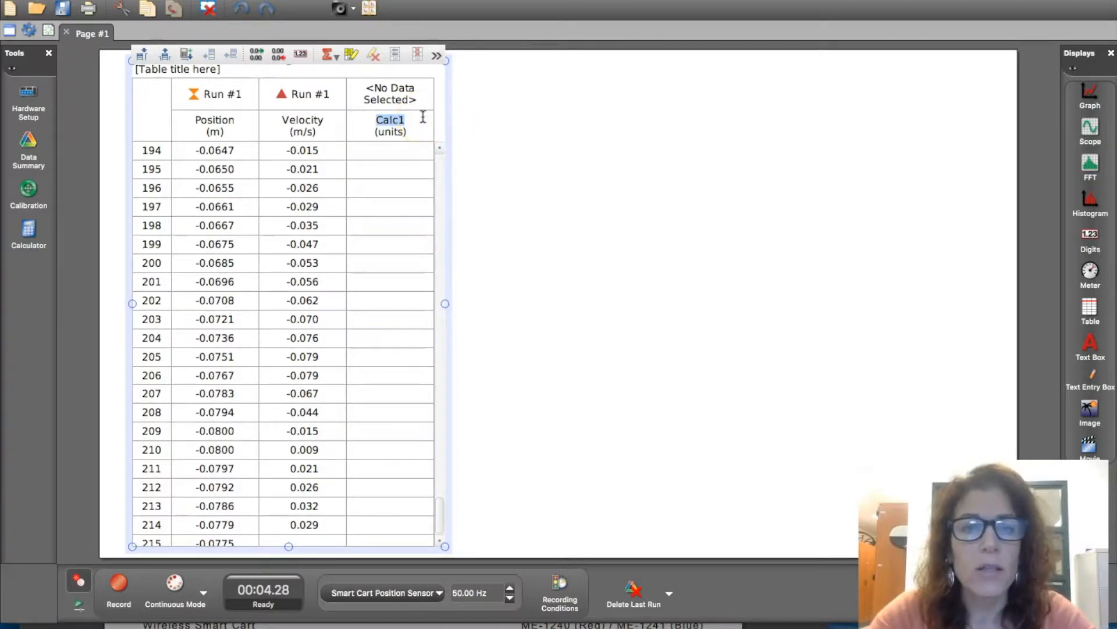
{"action": "type", "text": "Ug"}
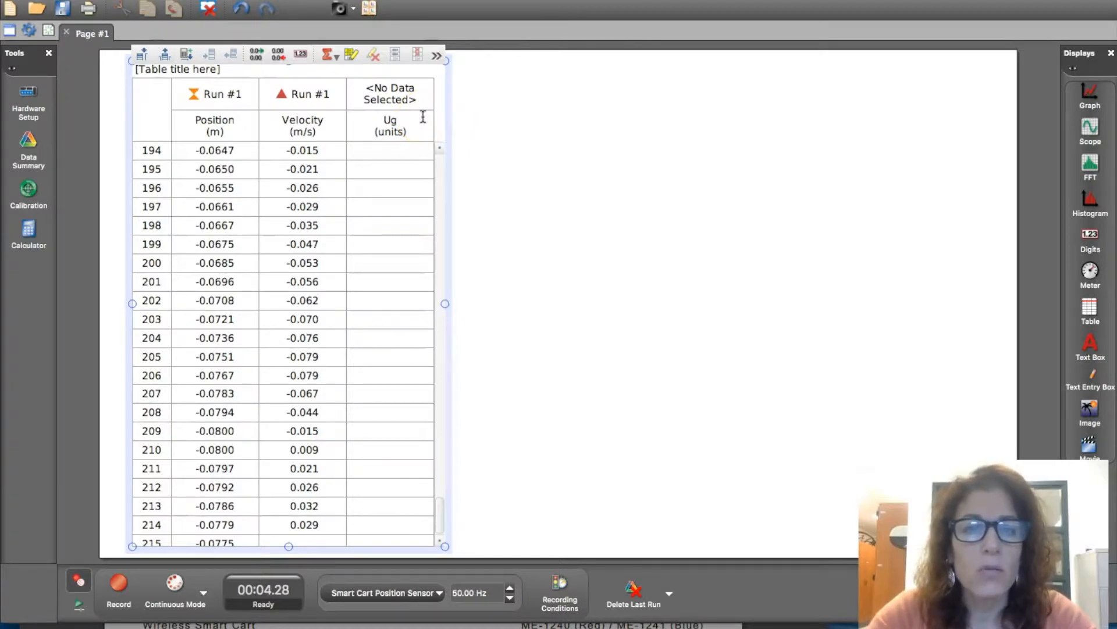
{"action": "key", "text": "Tab"}
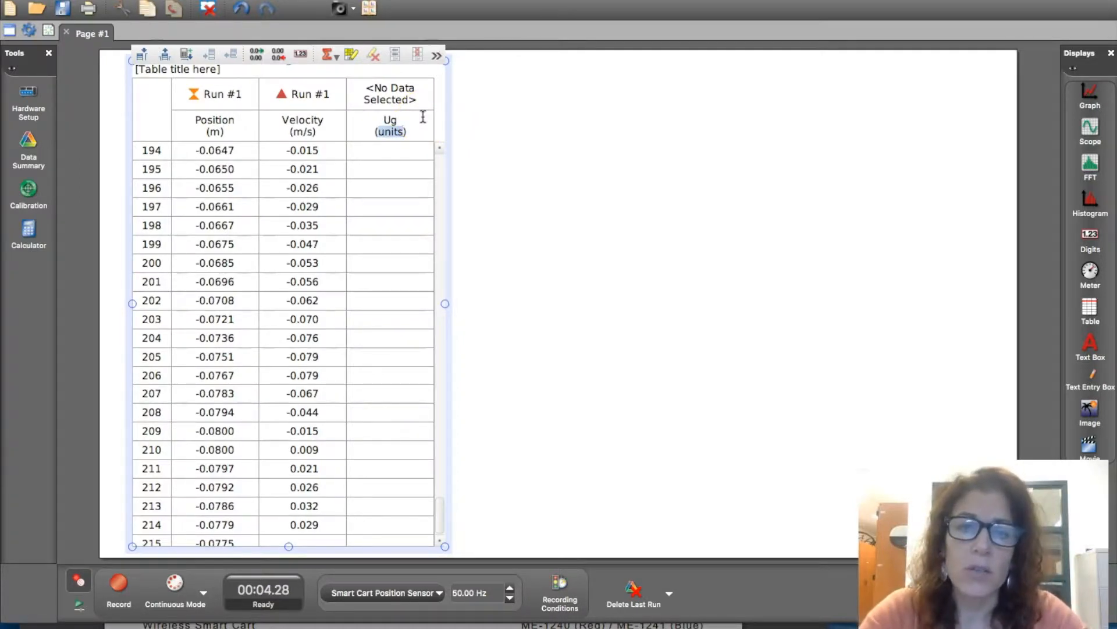
{"action": "type", "text": "J"}
{"action": "left_click", "coordinate": [164, 68]}
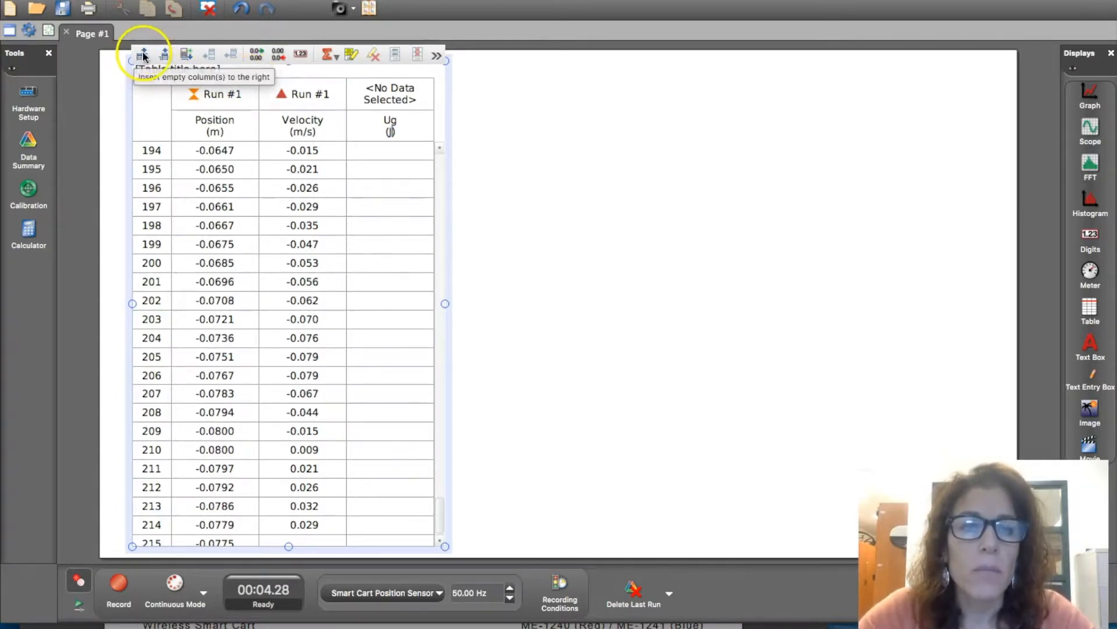
- Insert a column after Ug and create a calculation in it named K with units J
{"action": "left_click", "coordinate": [142, 55]}
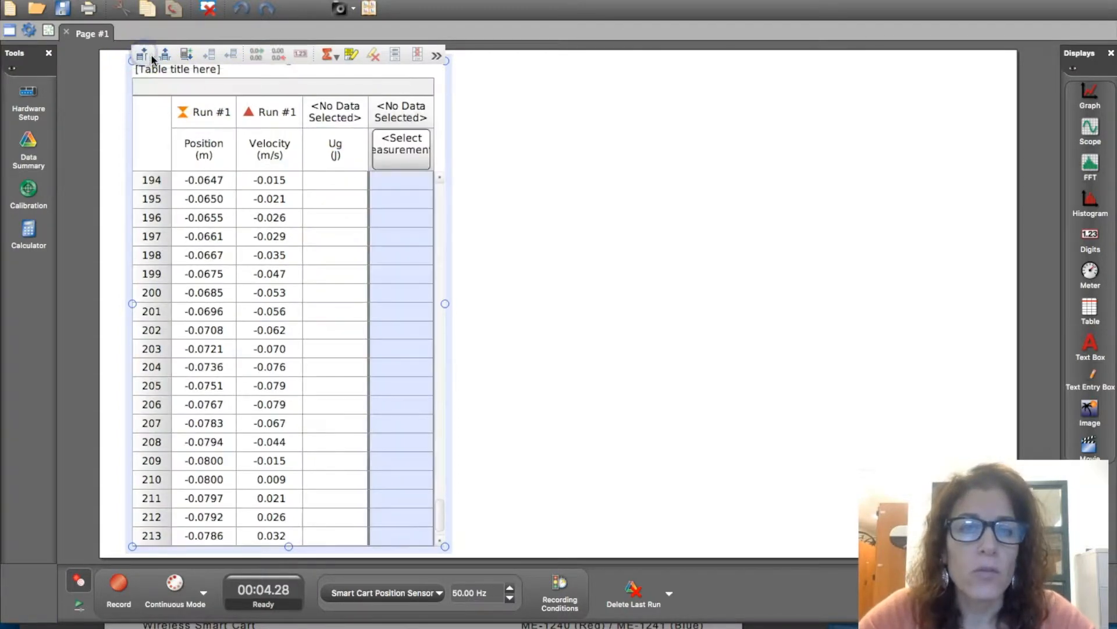
{"action": "left_click", "coordinate": [401, 150]}
{"action": "mouse_move", "coordinate": [461, 180]}
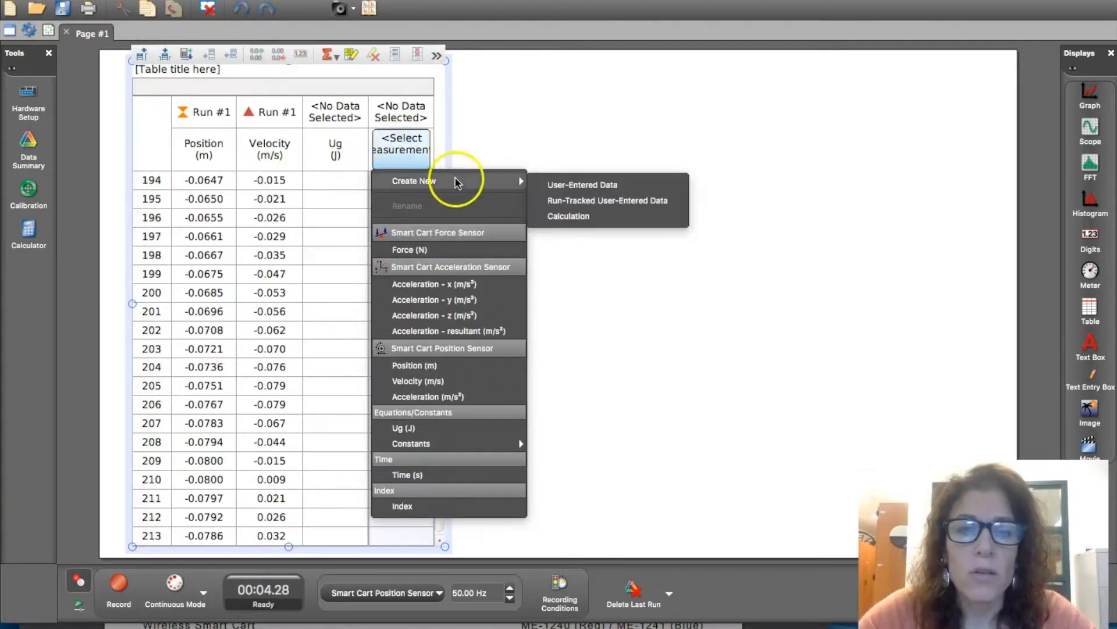
{"action": "left_click", "coordinate": [560, 217]}
{"action": "type", "text": "K"}
{"action": "key", "text": "Tab"}
{"action": "type", "text": "J"}
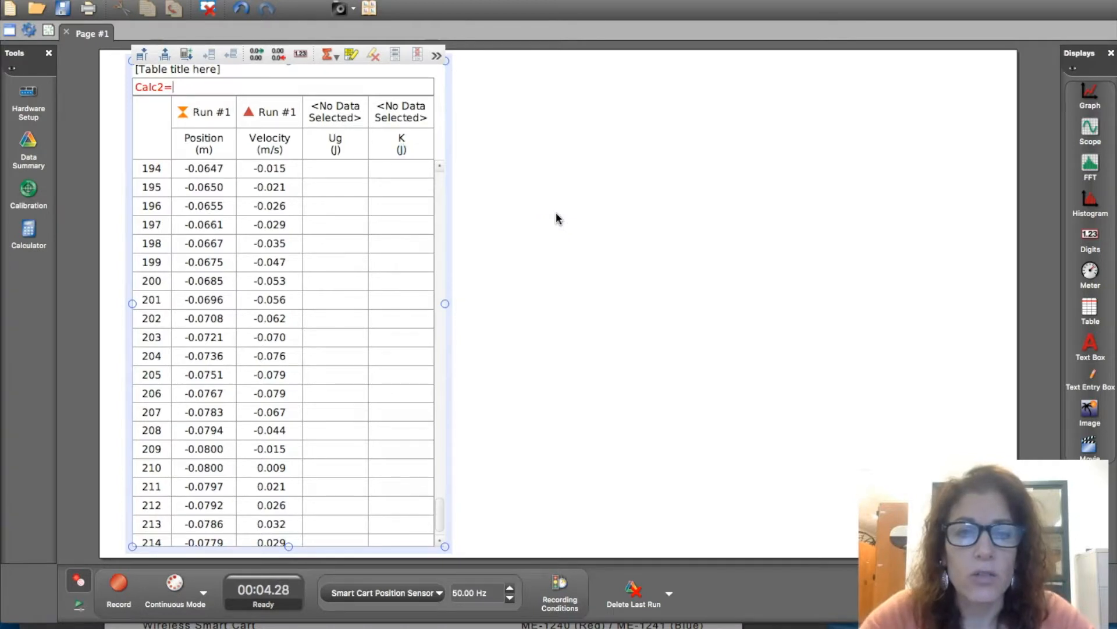
{"action": "left_click", "coordinate": [193, 85]}
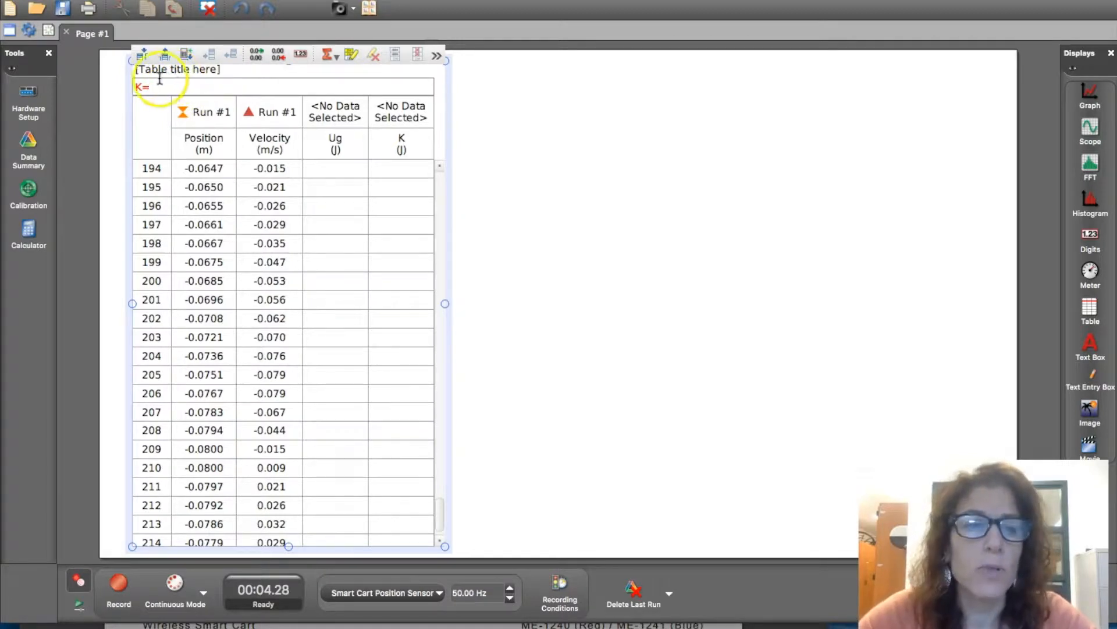
- Insert a column after K and create a calculation in it named Total Energy with units J
{"action": "left_click", "coordinate": [142, 55]}
{"action": "left_click", "coordinate": [410, 169]}
{"action": "left_click", "coordinate": [136, 58]}
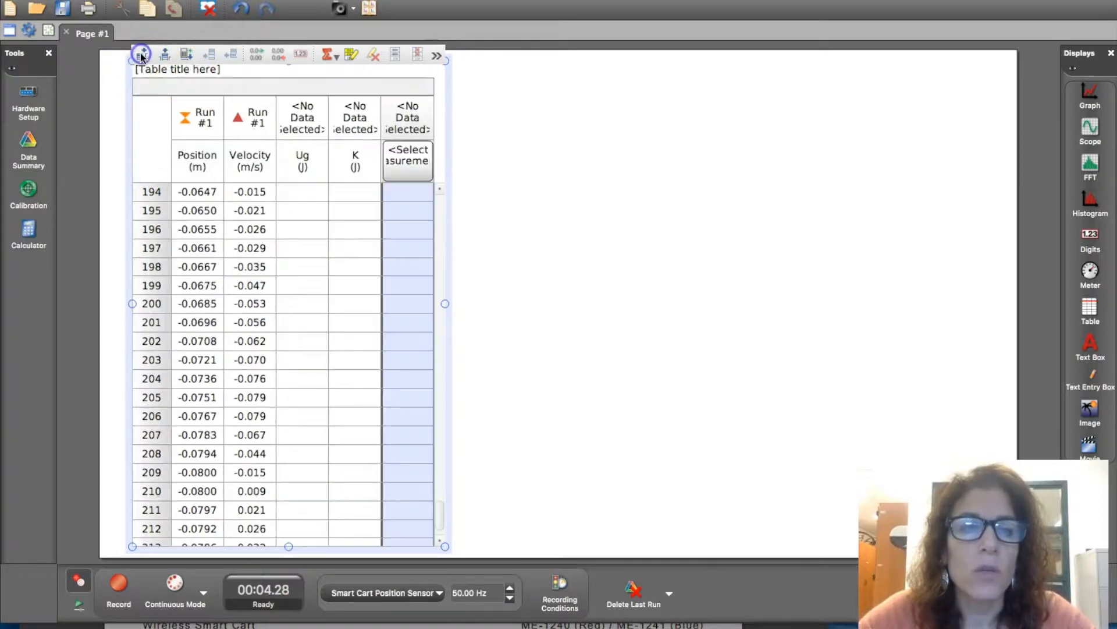
{"action": "left_click", "coordinate": [244, 77]}
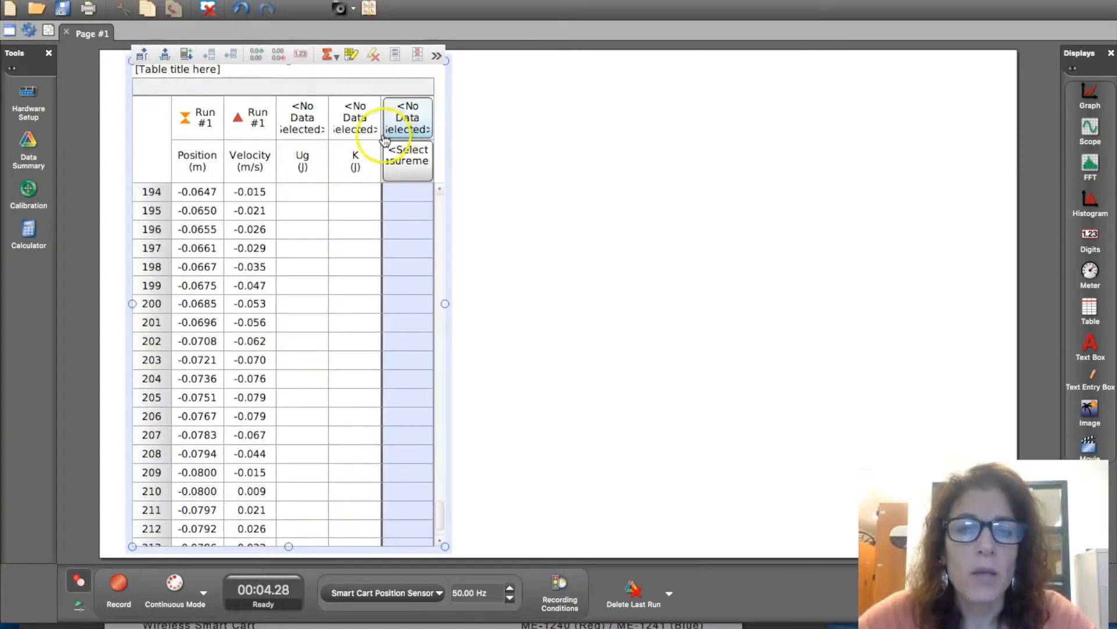
{"action": "left_click", "coordinate": [408, 159]}
{"action": "left_click", "coordinate": [481, 191]}
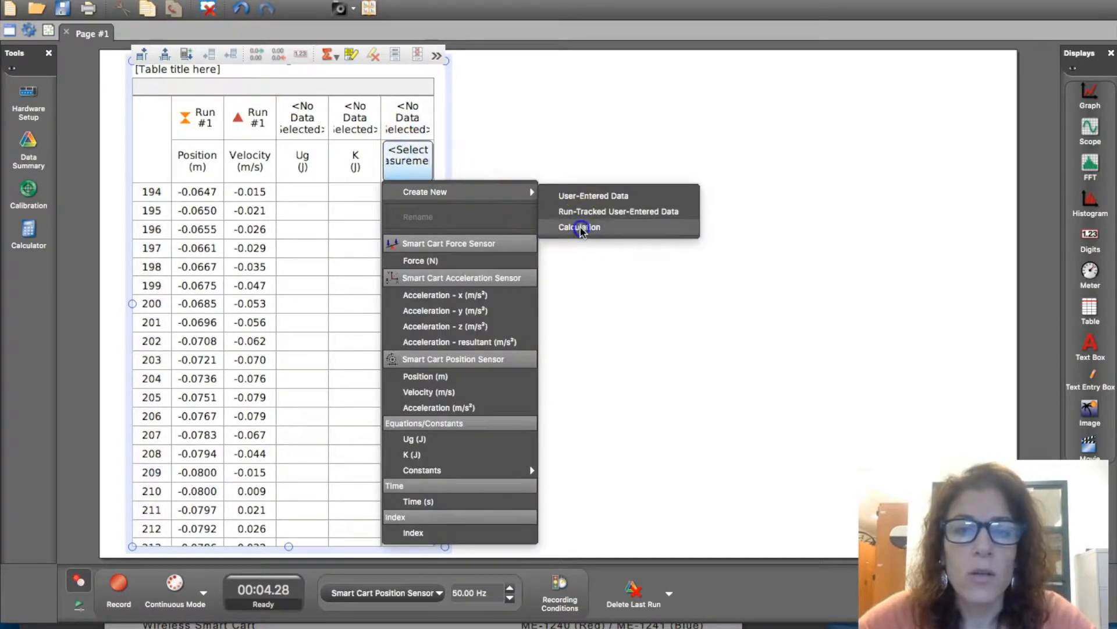
{"action": "left_click", "coordinate": [582, 227]}
{"action": "type", "text": "Toto"}
{"action": "key", "text": "BackSpace"}
{"action": "type", "text": "al"}
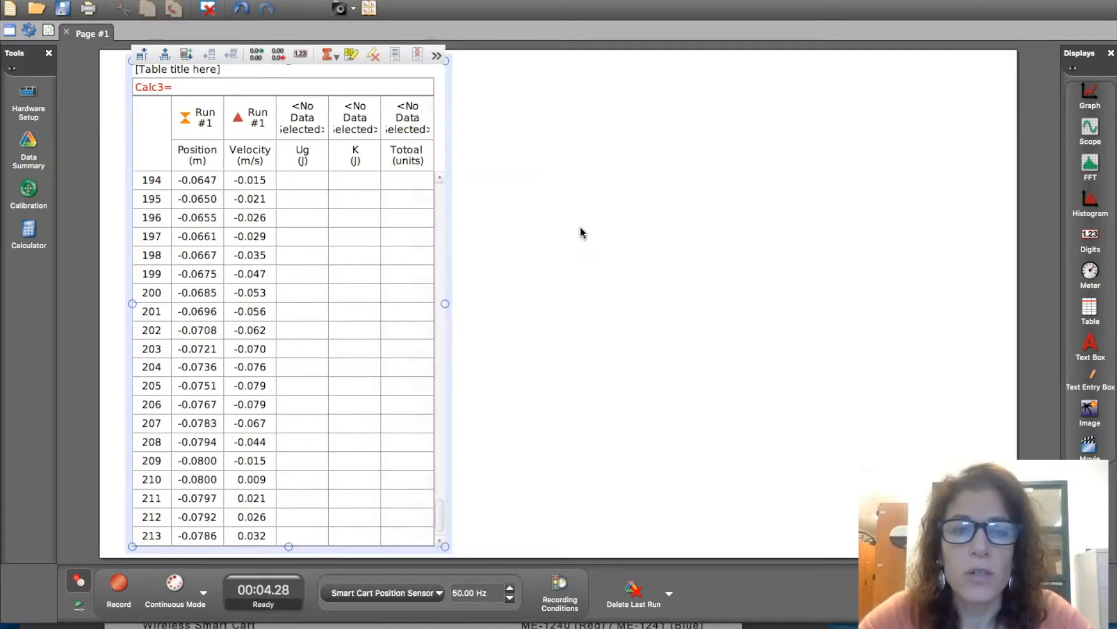
{"action": "type", "text": " Energy"}
{"action": "key", "text": "Tab"}
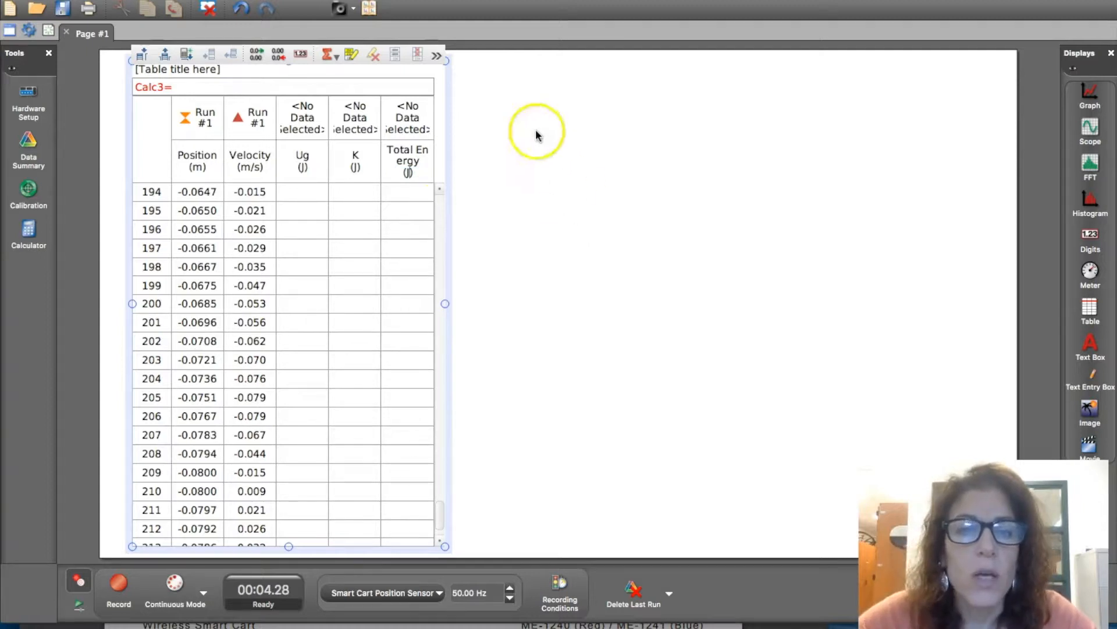
{"action": "left_click", "coordinate": [407, 192]}
- Define the Ug calculation as 0.5*9.8*[Position (m)]*sin(10), with the angle evaluated in degrees
{"action": "left_click", "coordinate": [291, 195]}
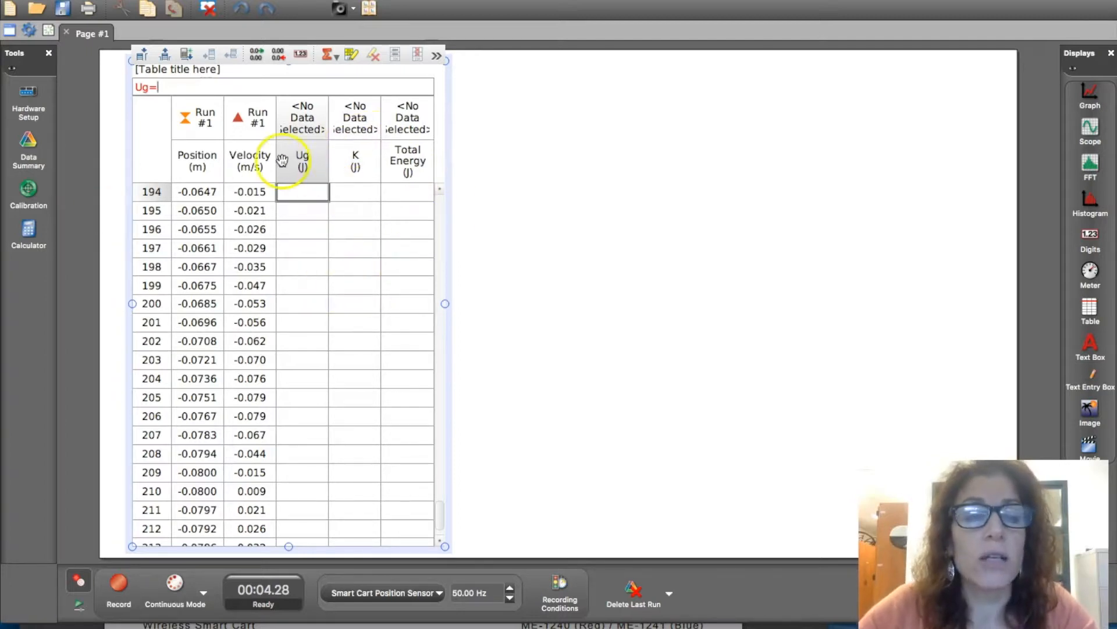
{"action": "left_click", "coordinate": [28, 233]}
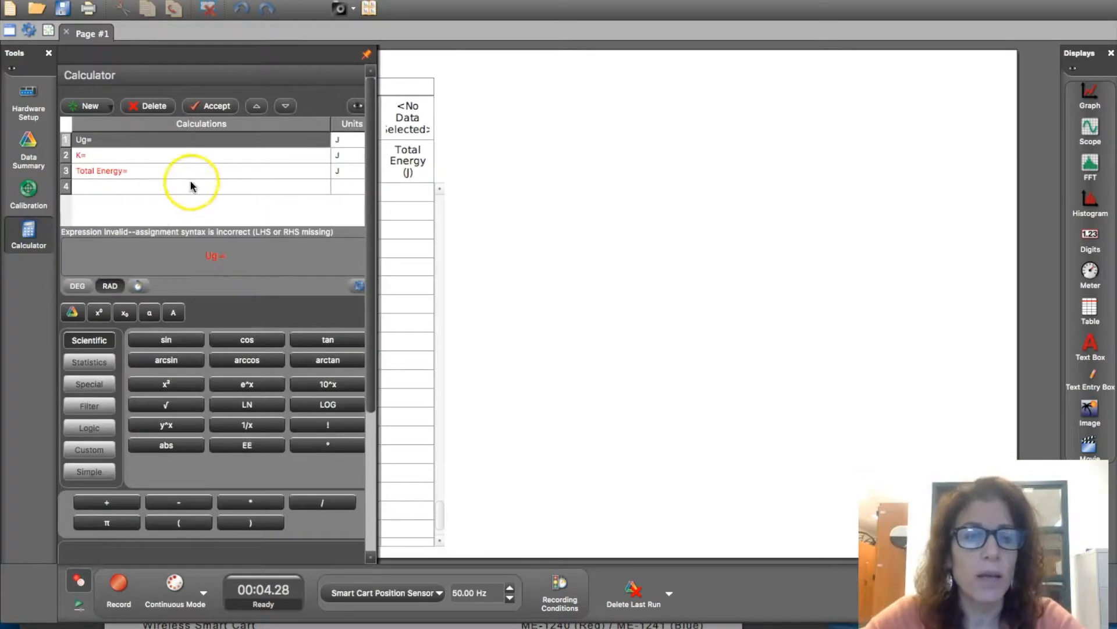
{"action": "left_click", "coordinate": [109, 140]}
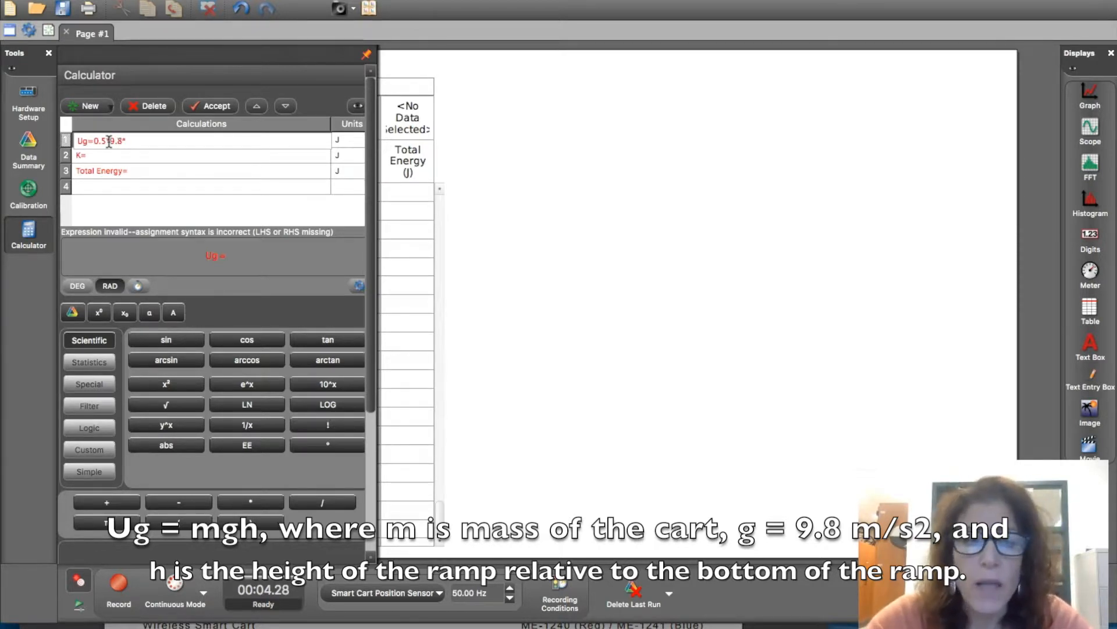
{"action": "left_click", "coordinate": [137, 142]}
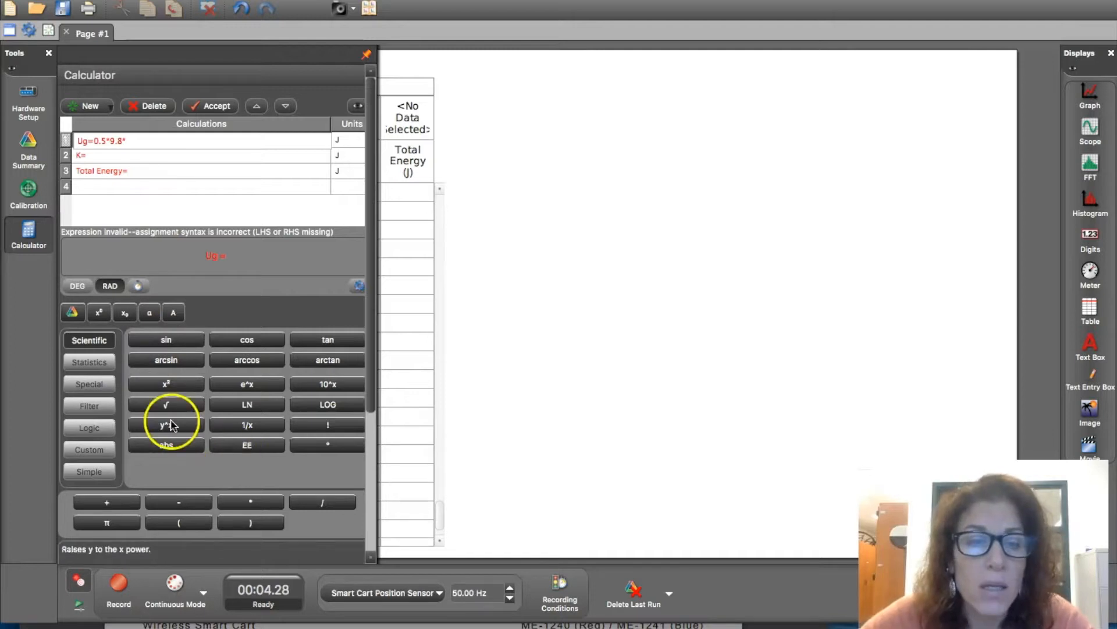
{"action": "left_click", "coordinate": [72, 313]}
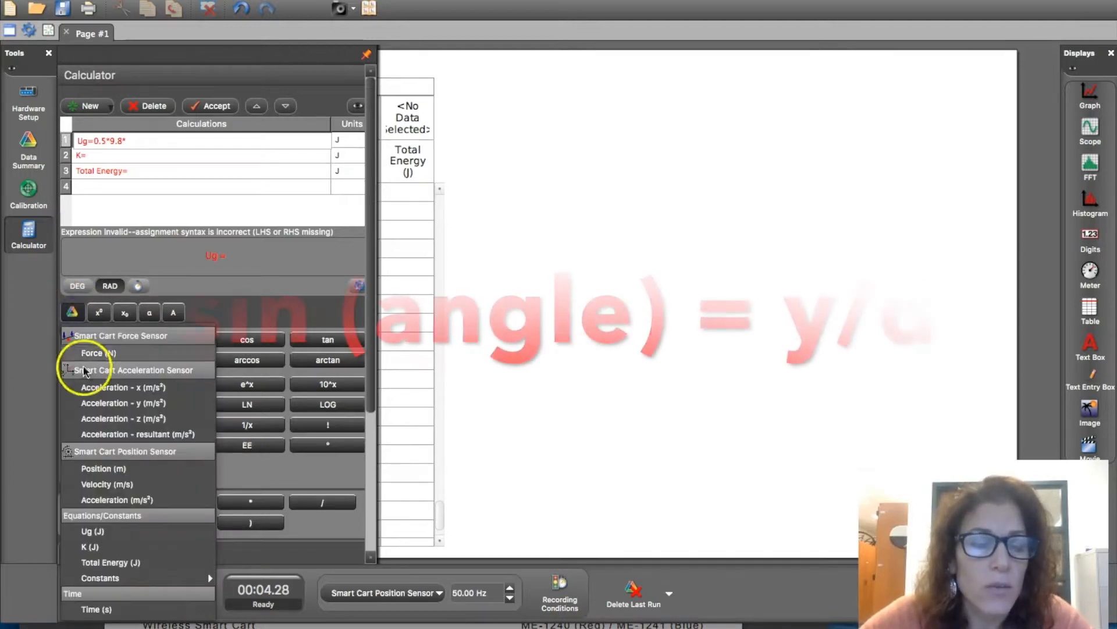
{"action": "left_click", "coordinate": [100, 468]}
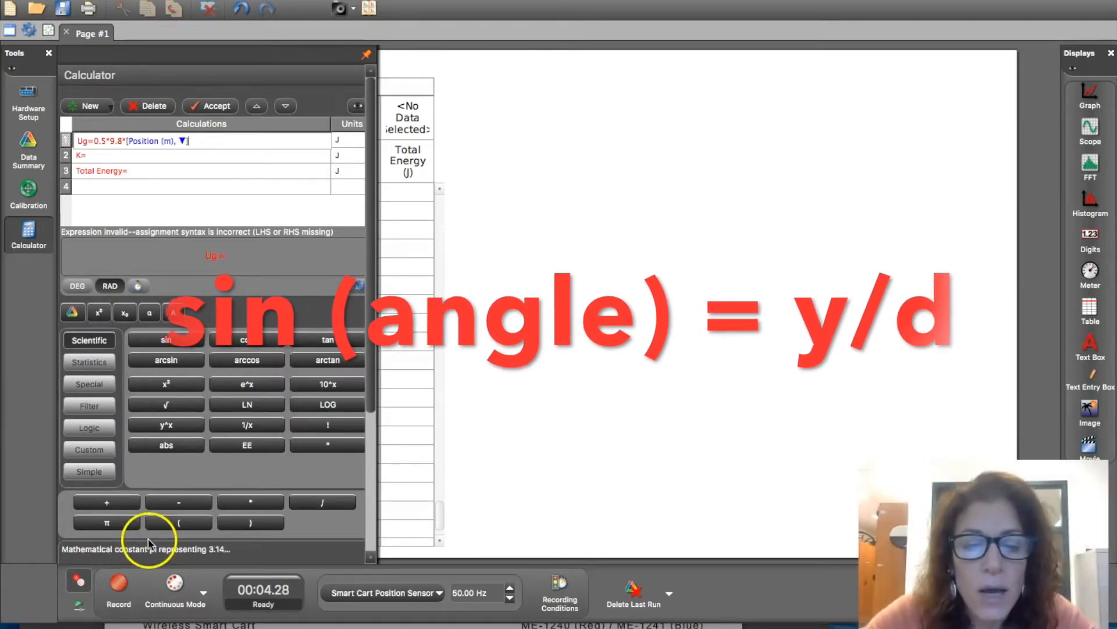
{"action": "type", "text": "*"}
{"action": "left_click", "coordinate": [166, 340]}
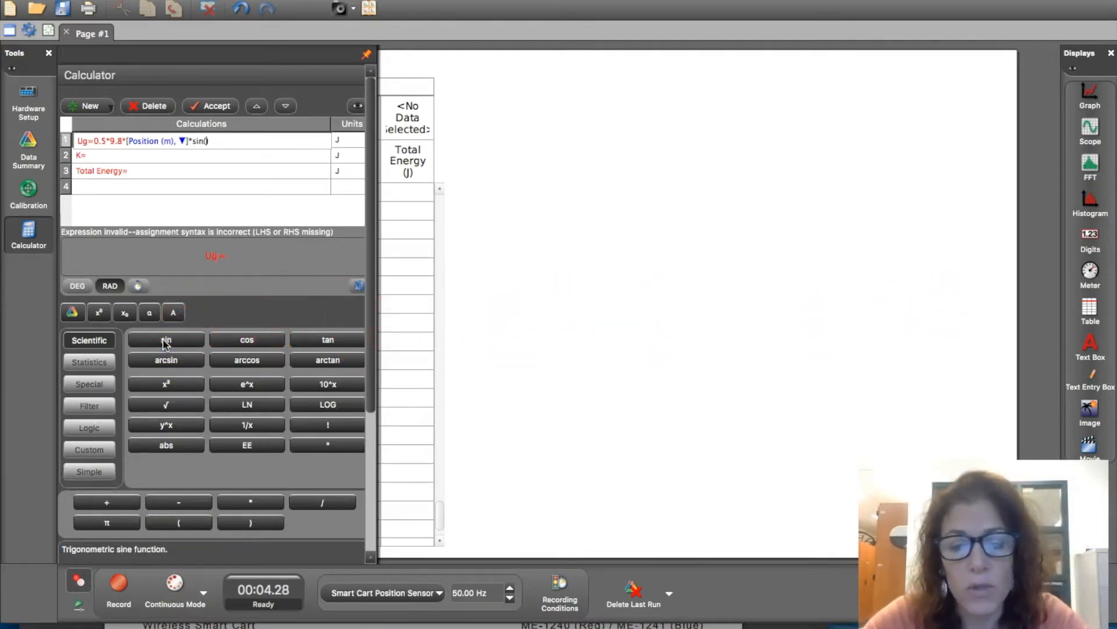
{"action": "left_click", "coordinate": [76, 291]}
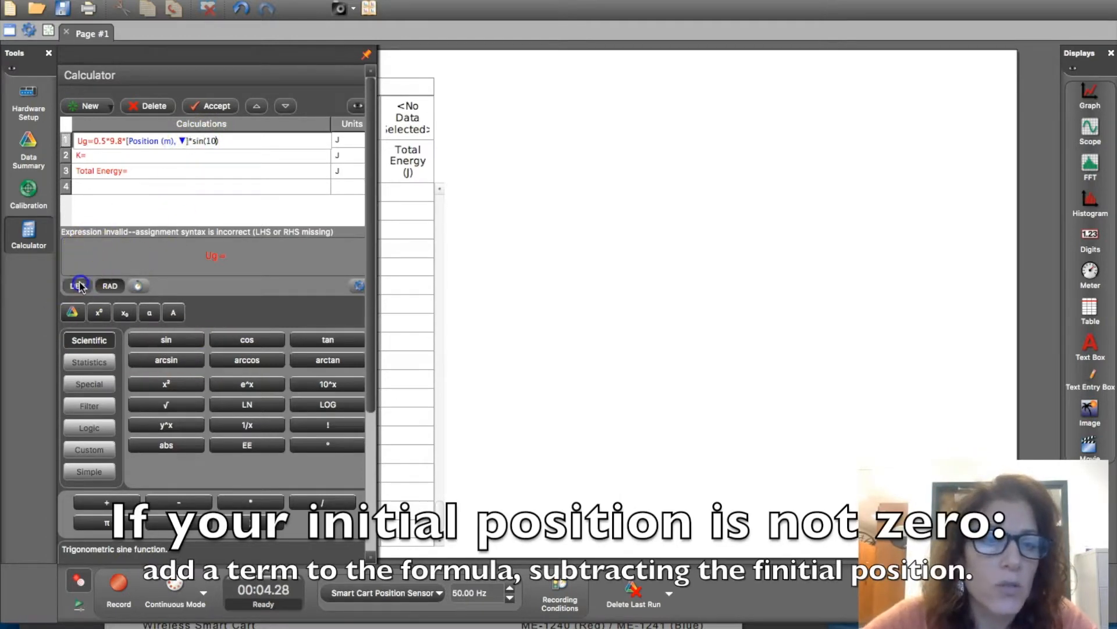
{"action": "left_click", "coordinate": [225, 141]}
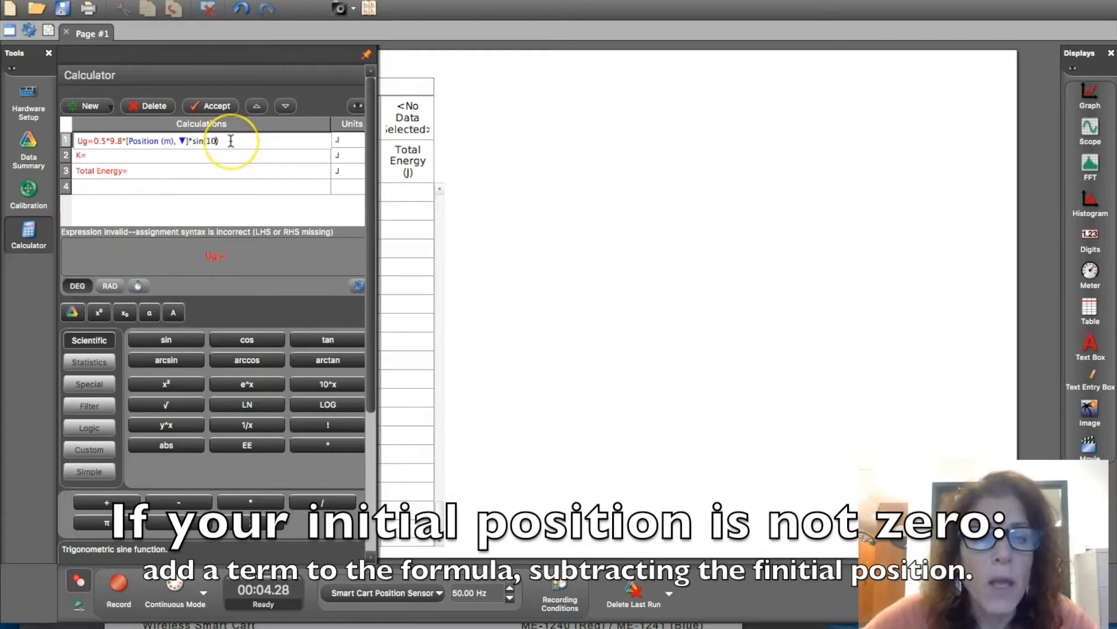
{"action": "key", "text": "Return"}
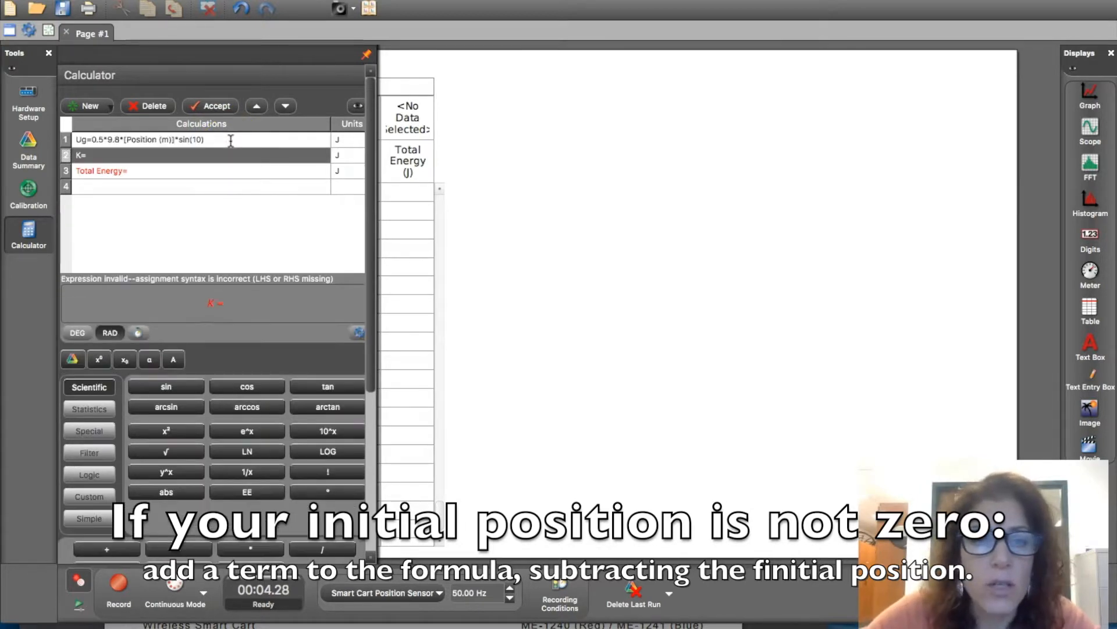
- Define the K calculation as 0.5*.5*[Velocity (m/s)]
{"action": "left_click", "coordinate": [118, 156]}
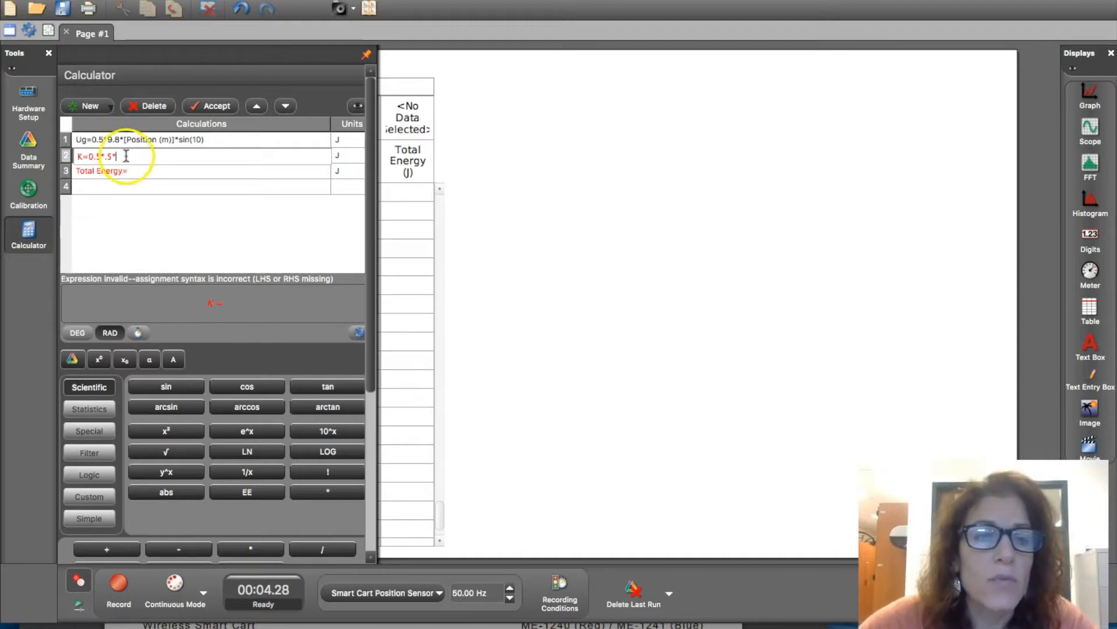
{"action": "left_click", "coordinate": [73, 359]}
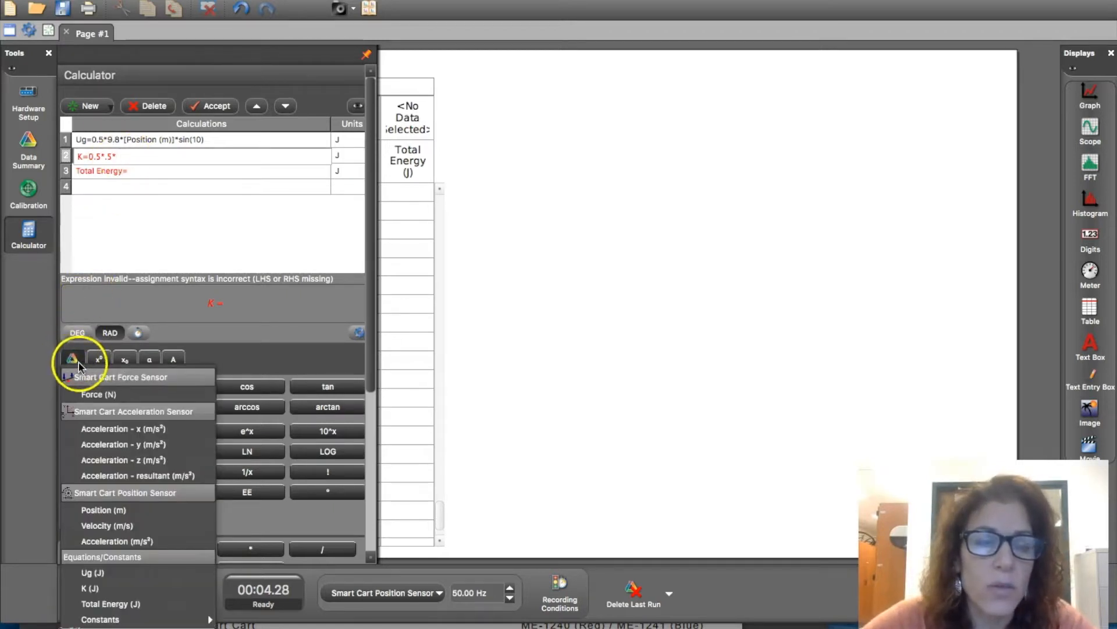
{"action": "left_click", "coordinate": [97, 526]}
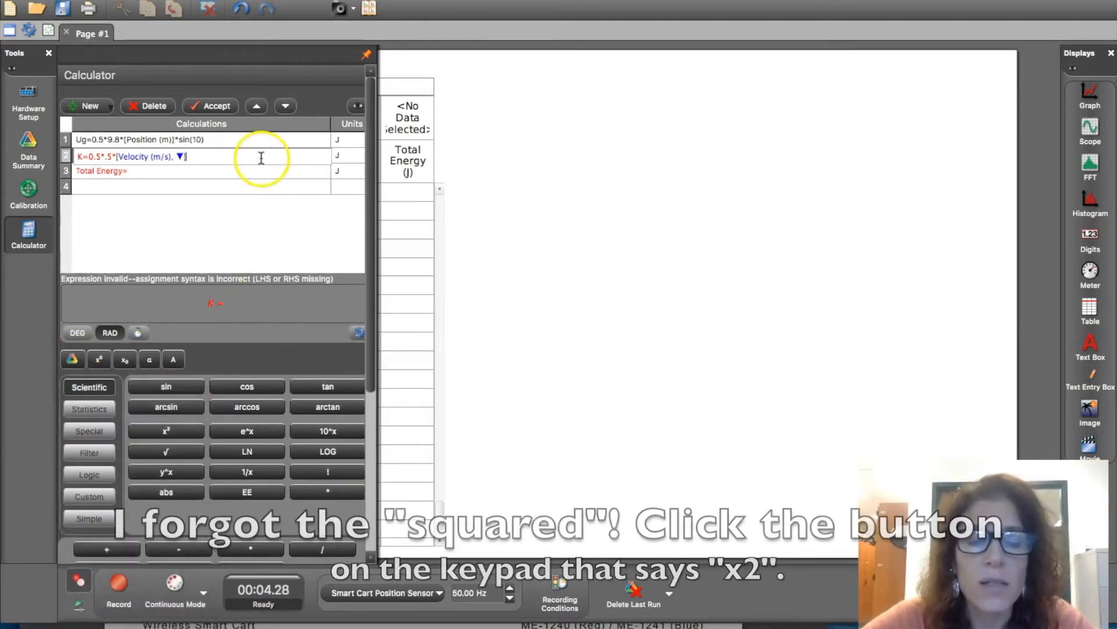
{"action": "key", "text": "Return"}
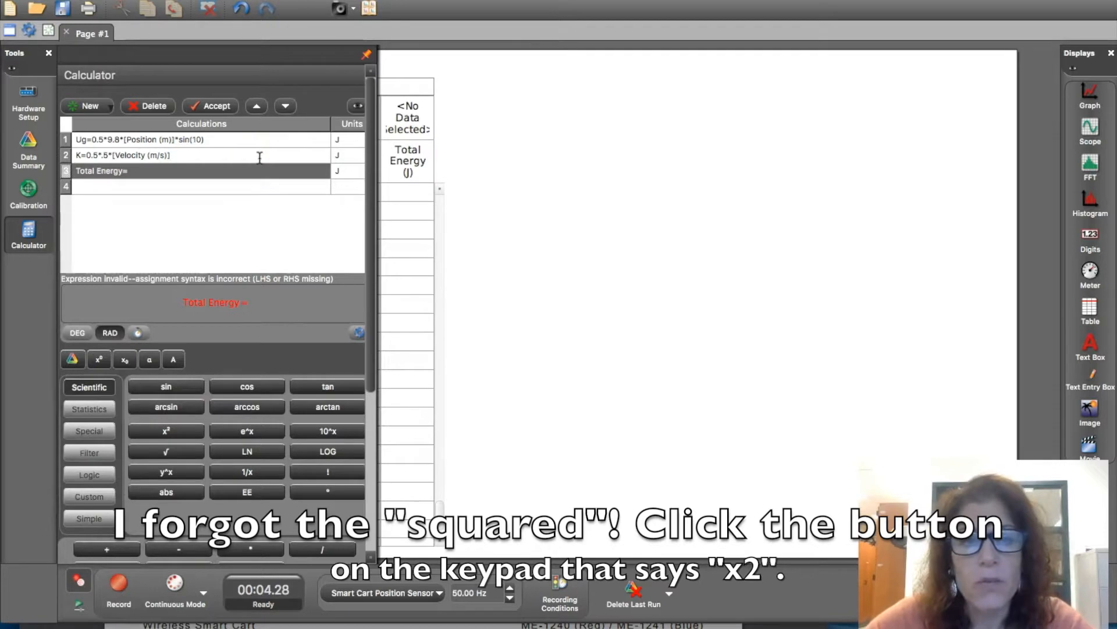
- Define the Total Energy calculation as the sum [Ug (J)]+[K (J)]
{"action": "left_click", "coordinate": [154, 172]}
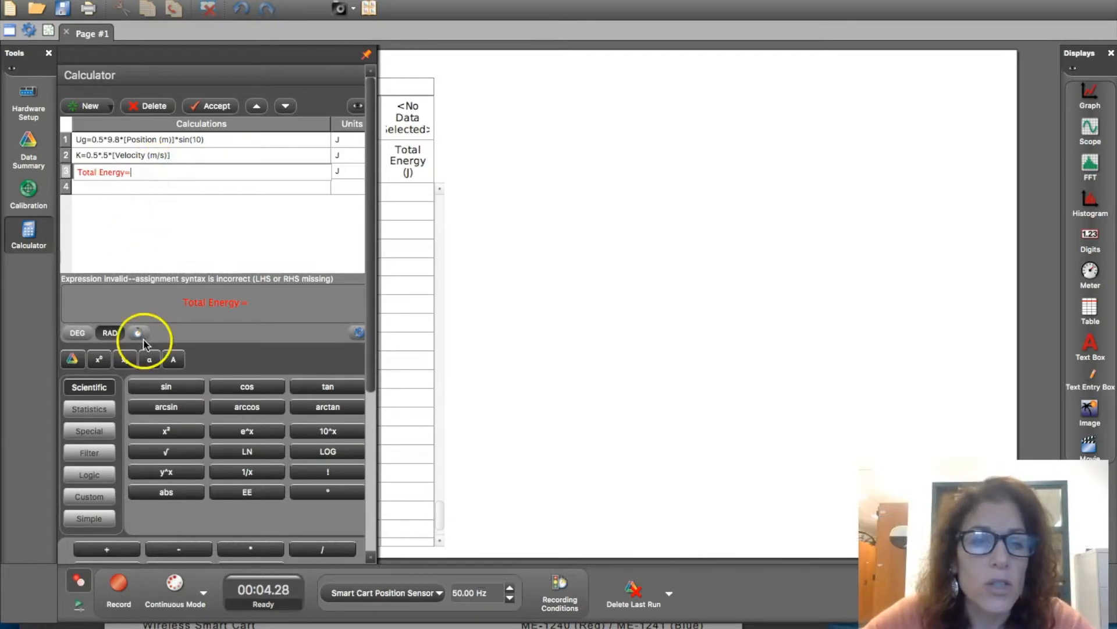
{"action": "left_click", "coordinate": [72, 357]}
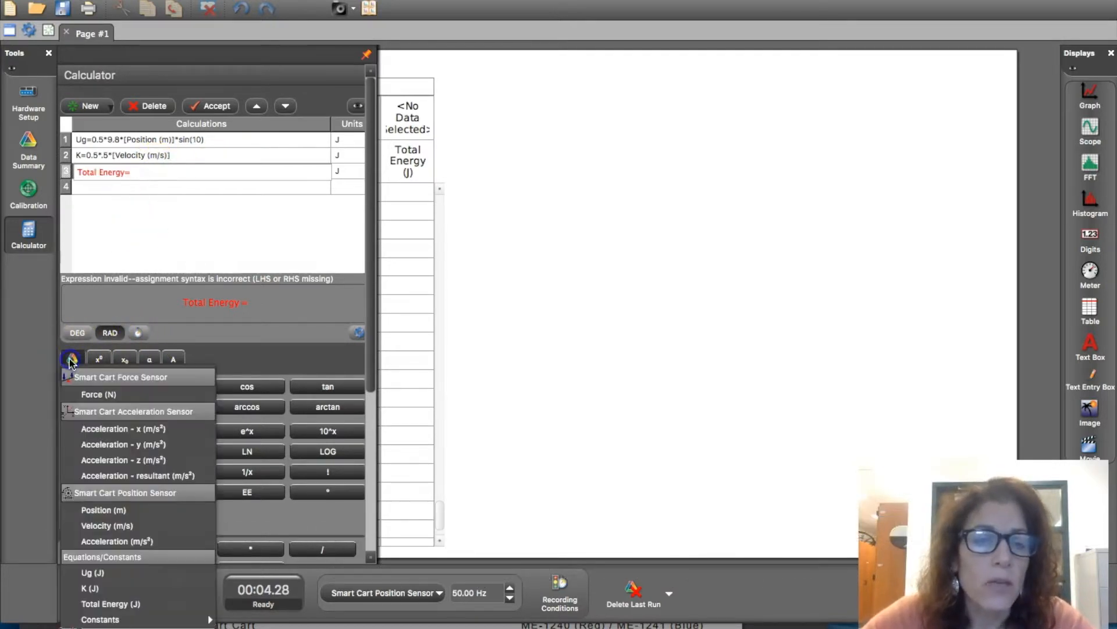
{"action": "left_click", "coordinate": [93, 573]}
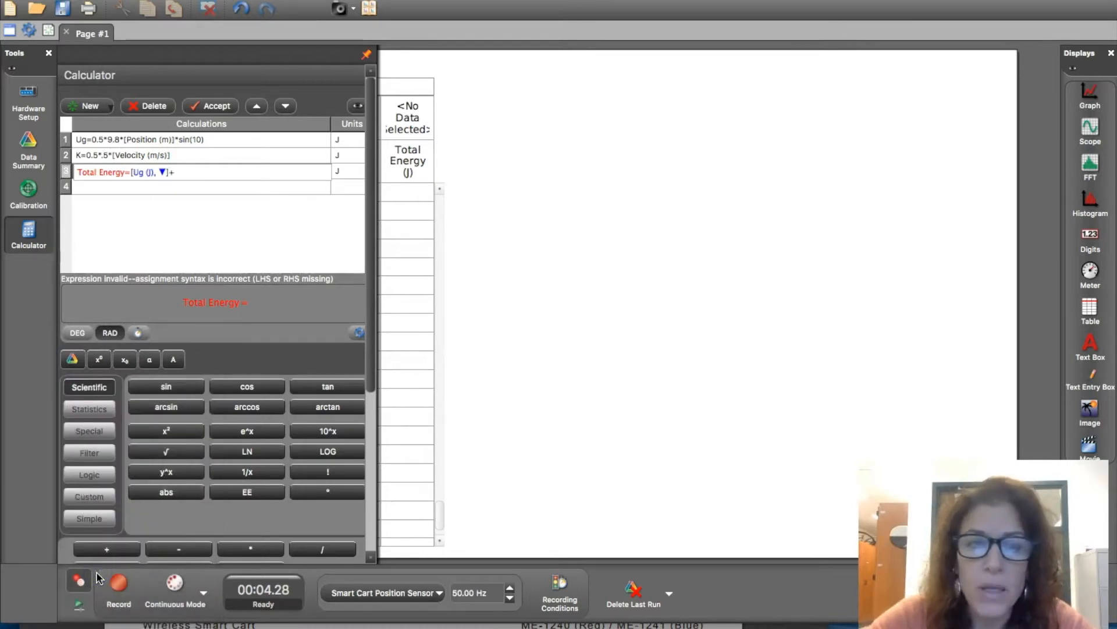
{"action": "left_click", "coordinate": [72, 357]}
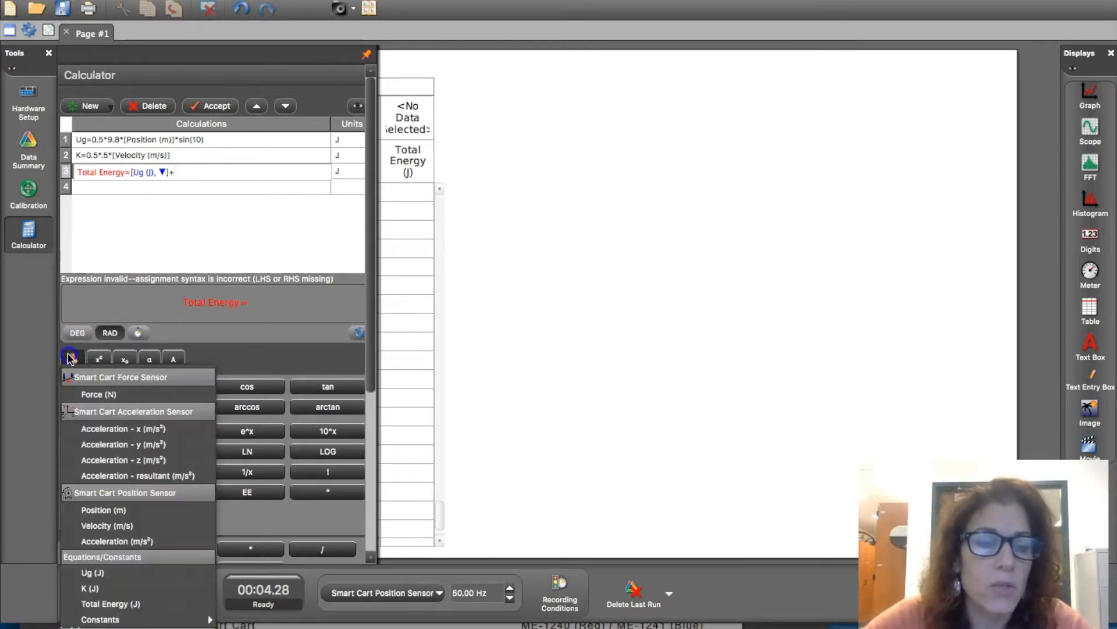
{"action": "left_click", "coordinate": [94, 587]}
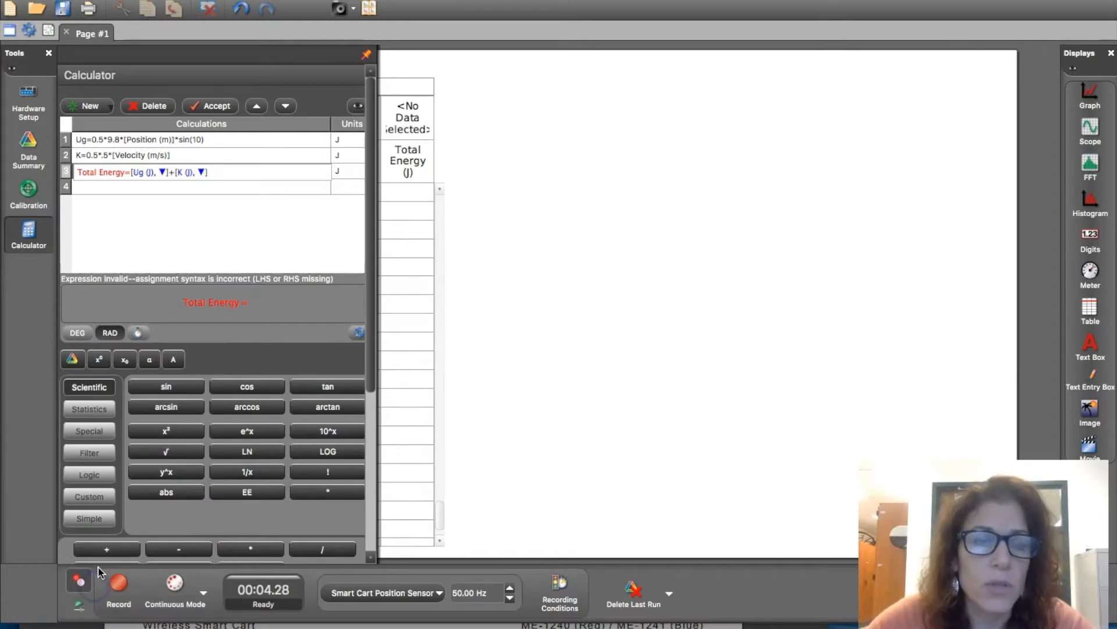
{"action": "key", "text": "Return"}
- Close the calculator and widen the data table to about two thirds of the page width
{"action": "left_click", "coordinate": [420, 417]}
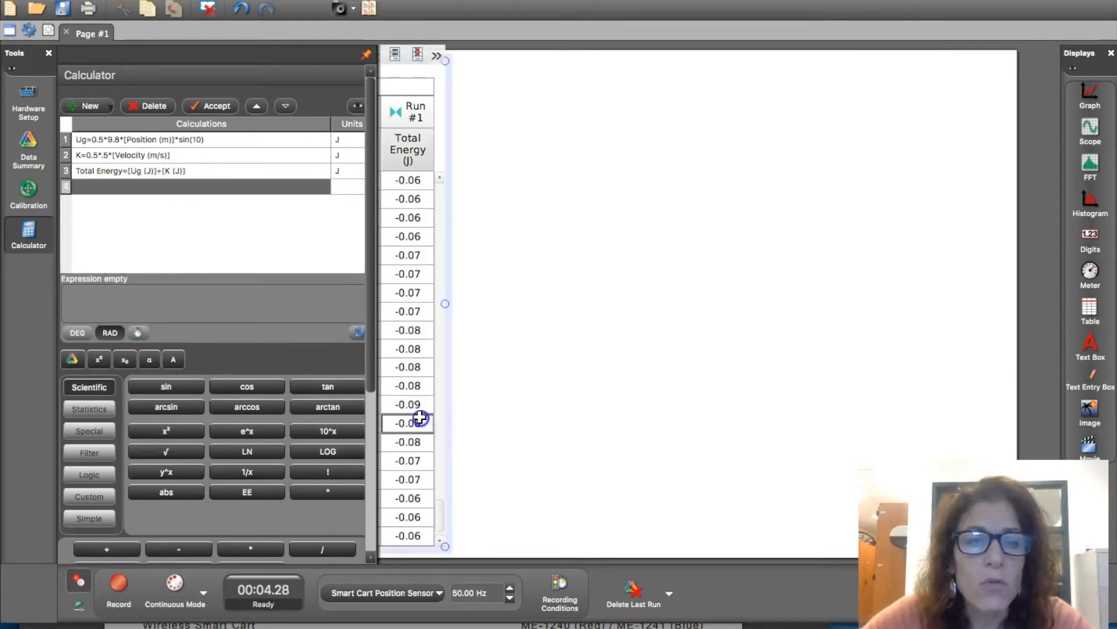
{"action": "left_click", "coordinate": [27, 241]}
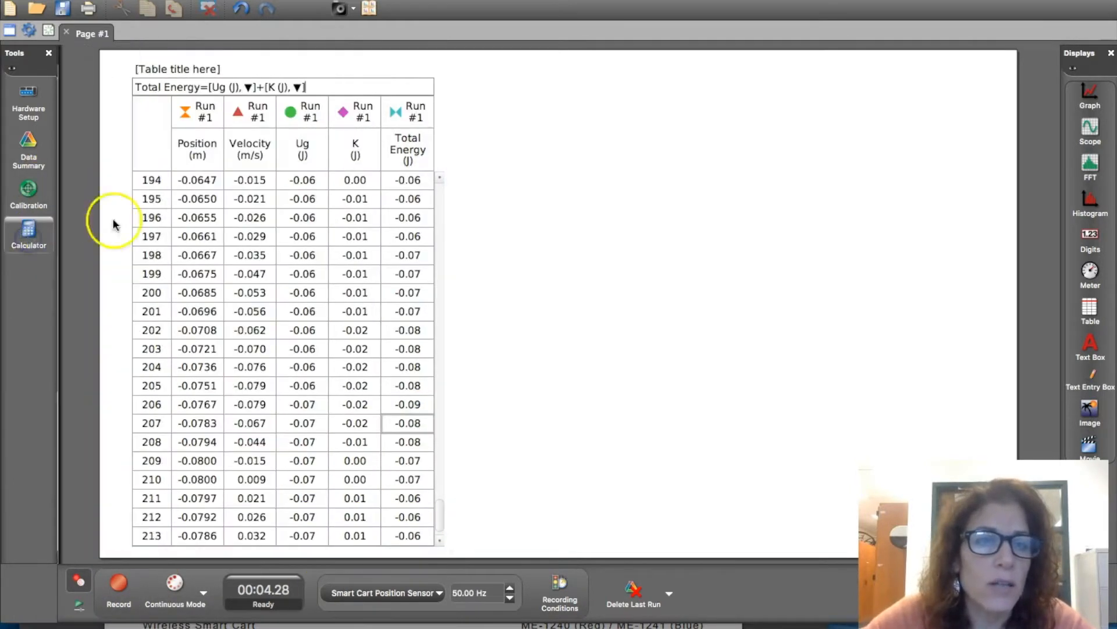
{"action": "left_click", "coordinate": [412, 239]}
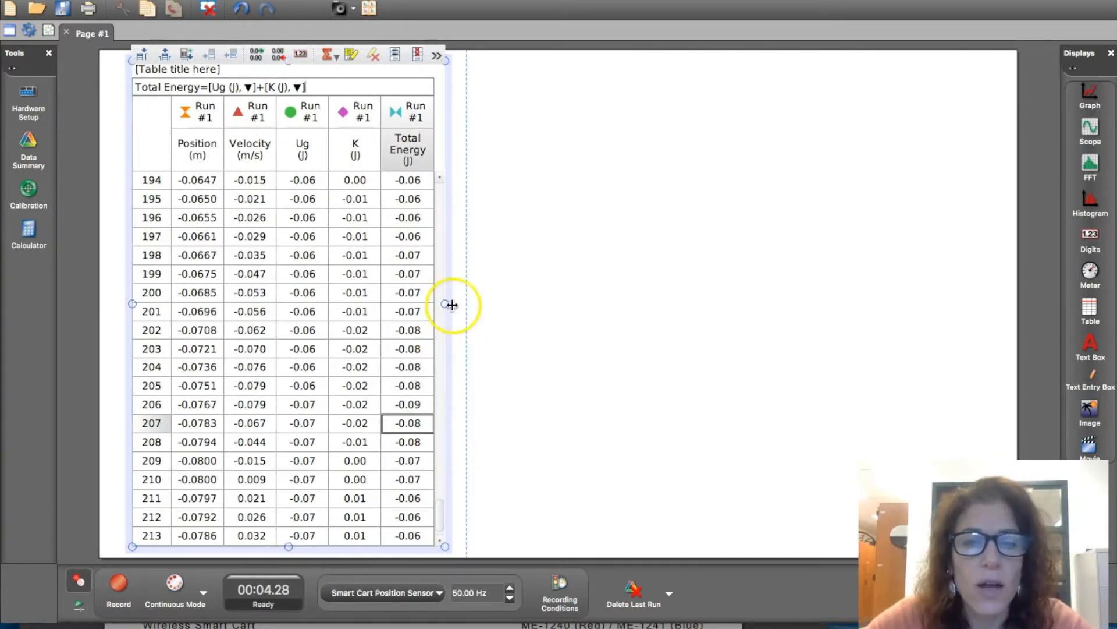
{"action": "left_click_drag", "start_coordinate": [445, 303], "coordinate": [676, 287]}
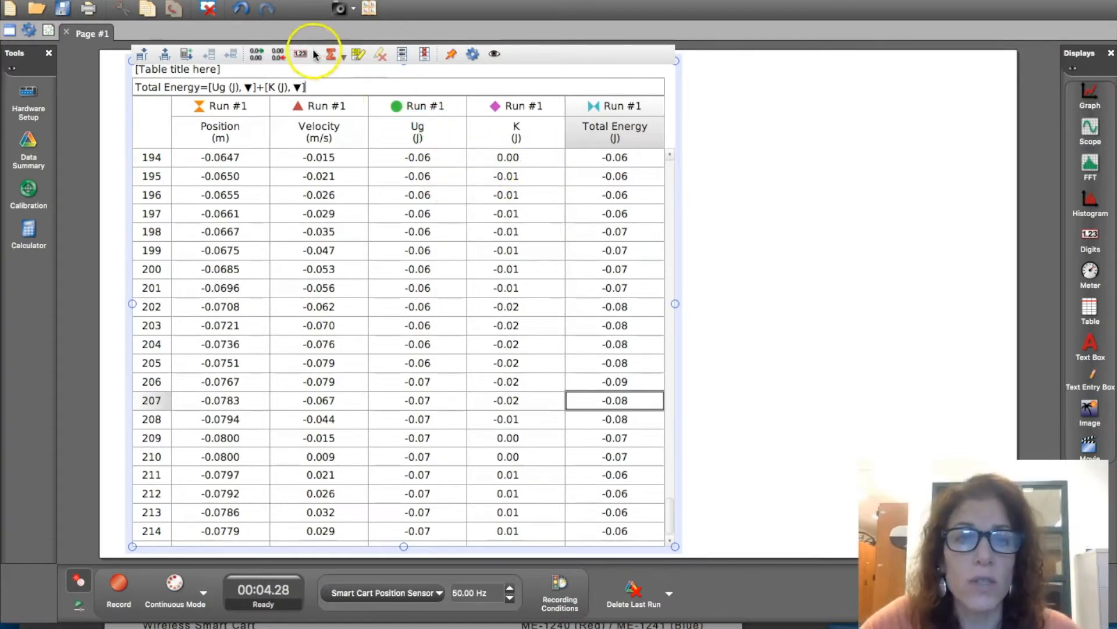
- Increase the precision of the Total Energy column to six decimal places
{"action": "left_click", "coordinate": [257, 55]}
{"action": "left_click", "coordinate": [257, 56]}
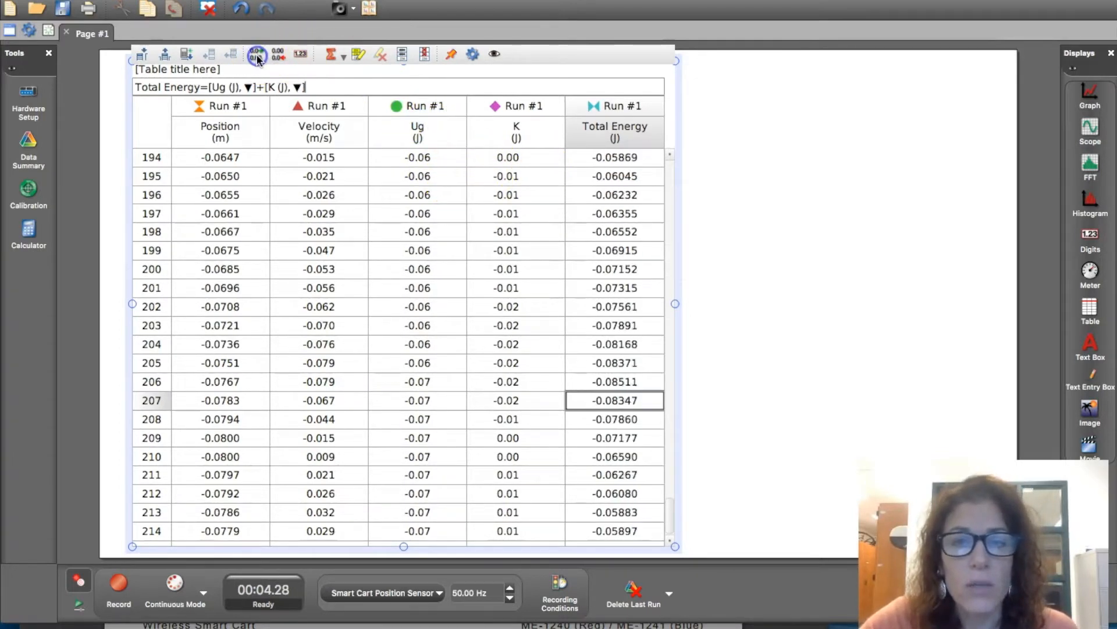
{"action": "left_click", "coordinate": [257, 56]}
- Increase the precision of the K column to seven decimal places
{"action": "left_click", "coordinate": [539, 197]}
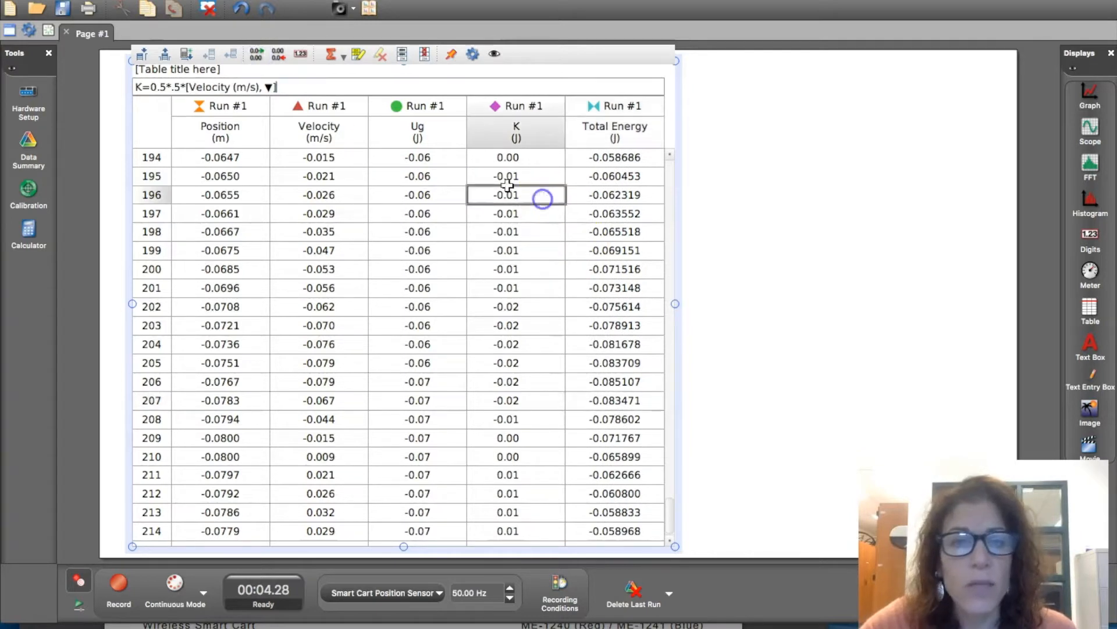
{"action": "left_click", "coordinate": [257, 54]}
{"action": "left_click", "coordinate": [256, 54]}
{"action": "left_click", "coordinate": [256, 53]}
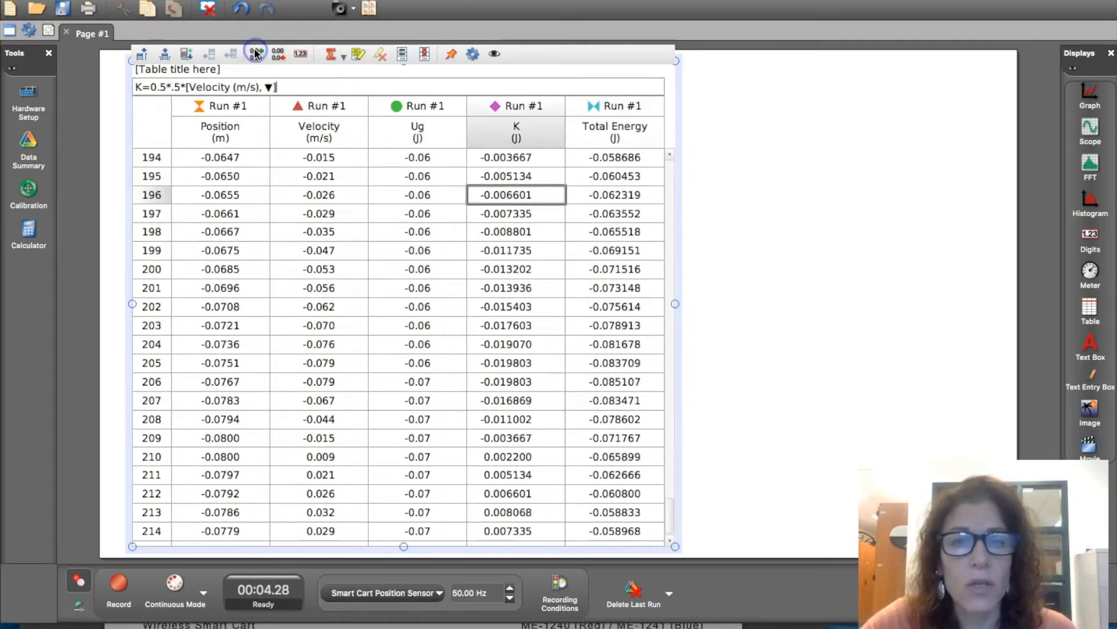
{"action": "left_click", "coordinate": [256, 53]}
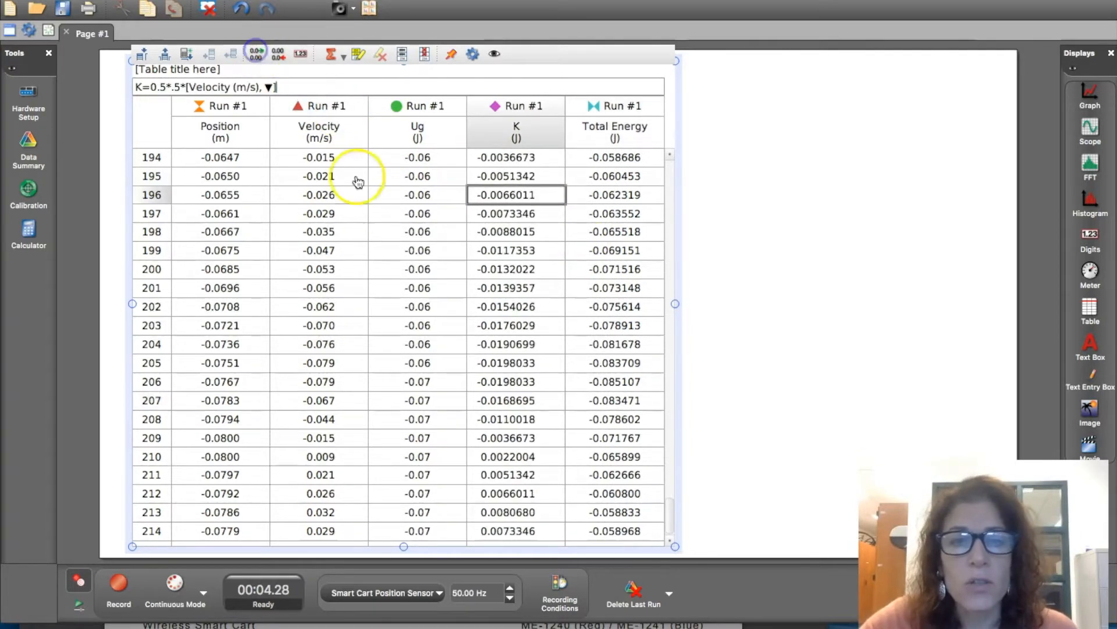
- Increase the precision of the Ug column to six decimal places
{"action": "left_click", "coordinate": [422, 192]}
{"action": "left_click", "coordinate": [257, 55]}
{"action": "left_click", "coordinate": [257, 55]}
{"action": "left_click", "coordinate": [257, 55]}
{"action": "left_click", "coordinate": [257, 55]}
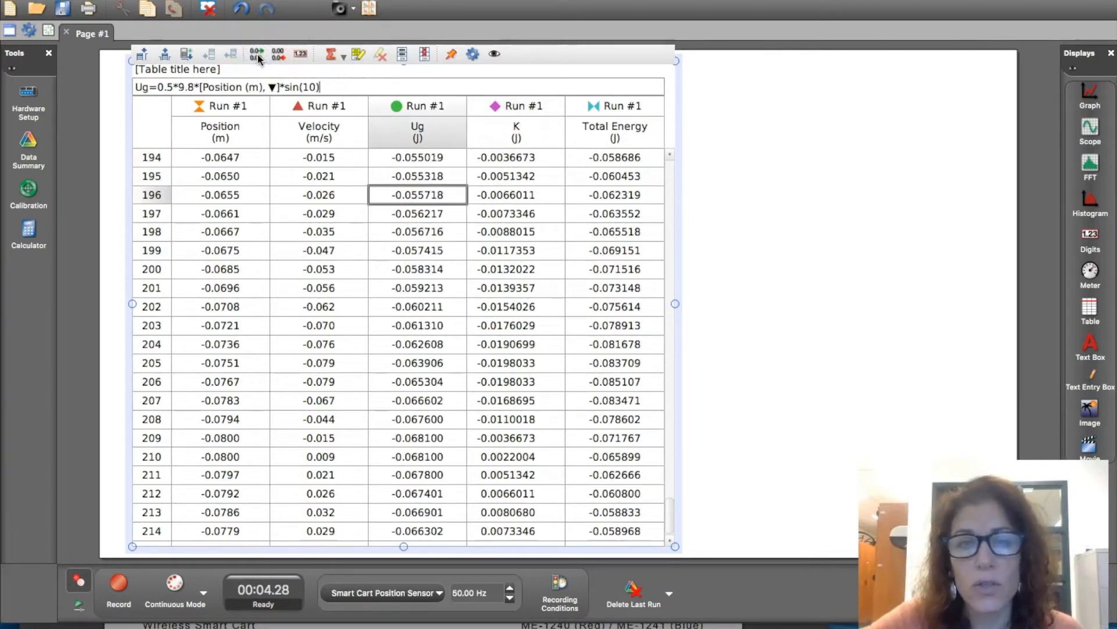
{"action": "left_click", "coordinate": [340, 160]}
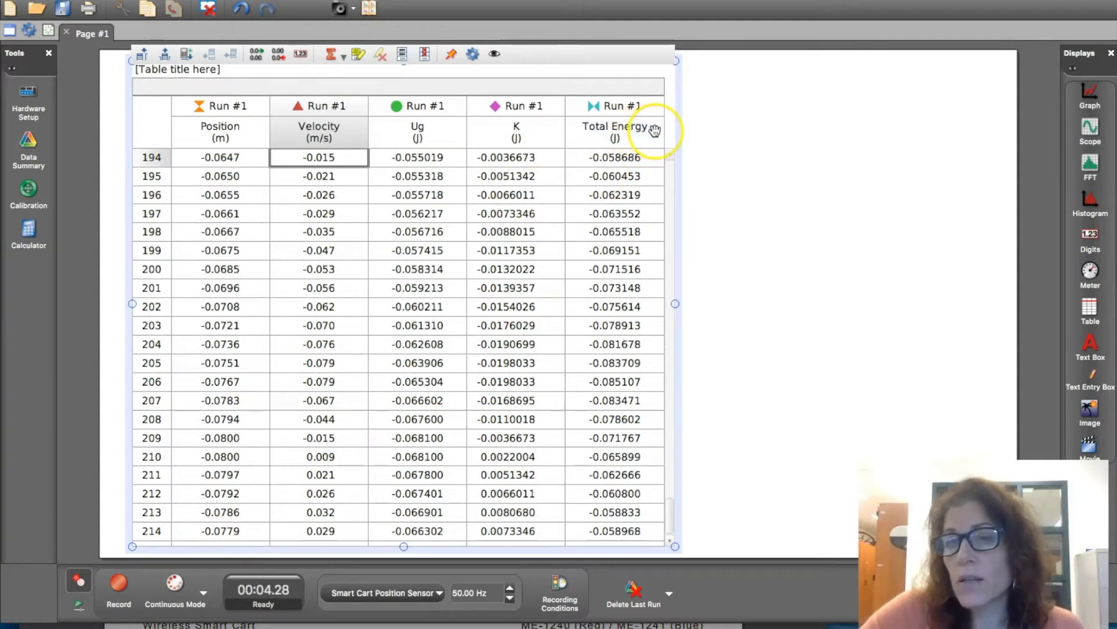
{"action": "left_click", "coordinate": [617, 176]}
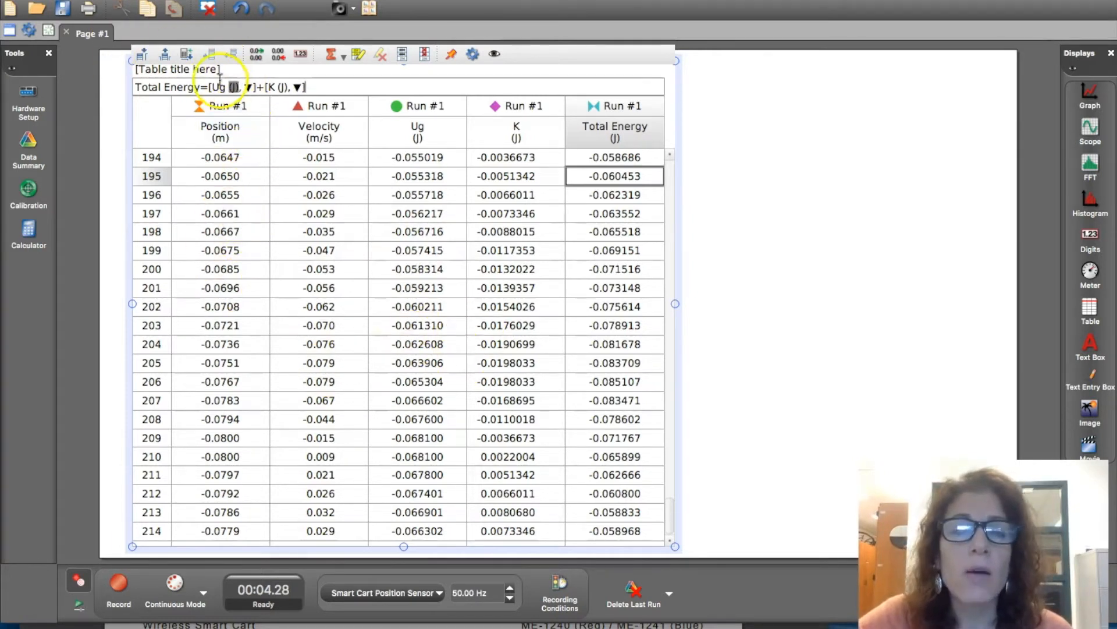
- Add a second page with the Four Displays template and plot Ug (J) against time in a graph in its upper-left display
{"action": "left_click", "coordinate": [47, 32]}
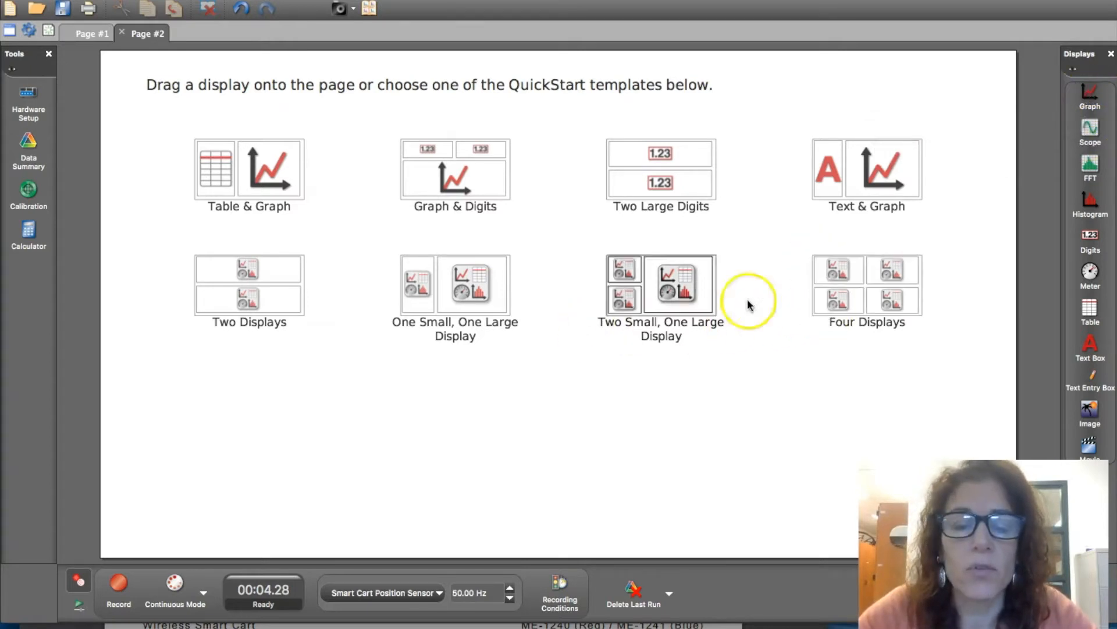
{"action": "left_click", "coordinate": [845, 285]}
{"action": "left_click", "coordinate": [324, 192]}
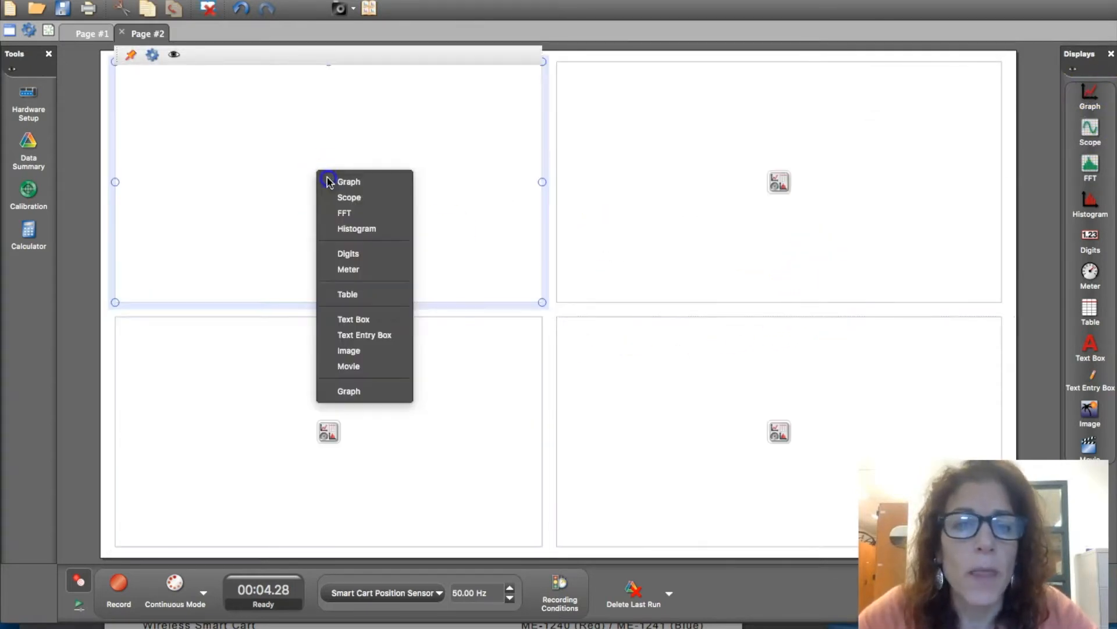
{"action": "left_click", "coordinate": [342, 183]}
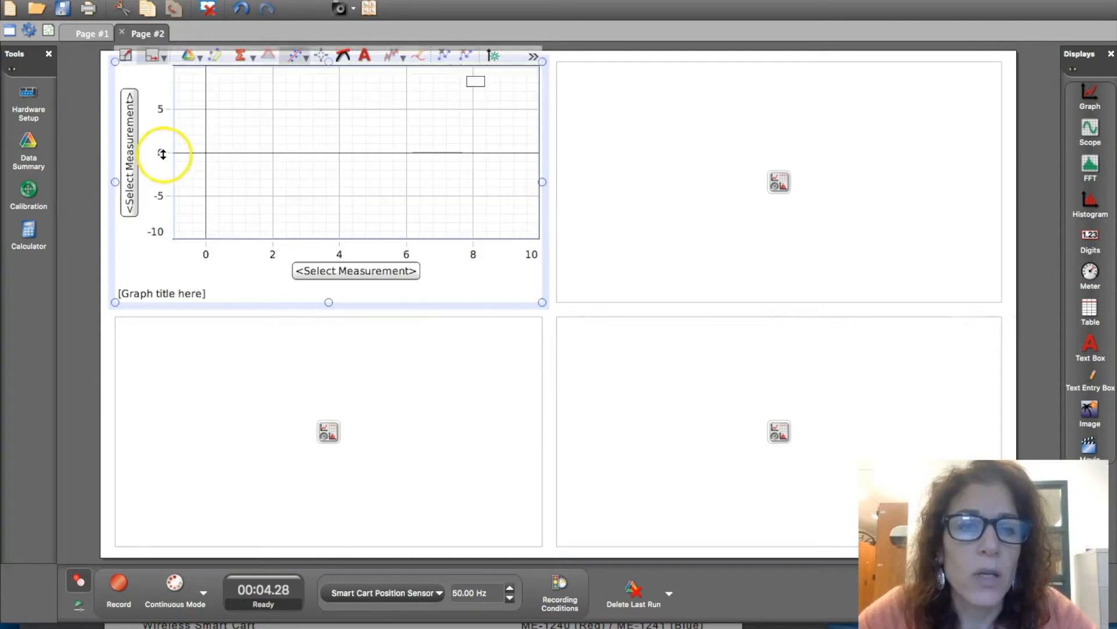
{"action": "left_click", "coordinate": [129, 156]}
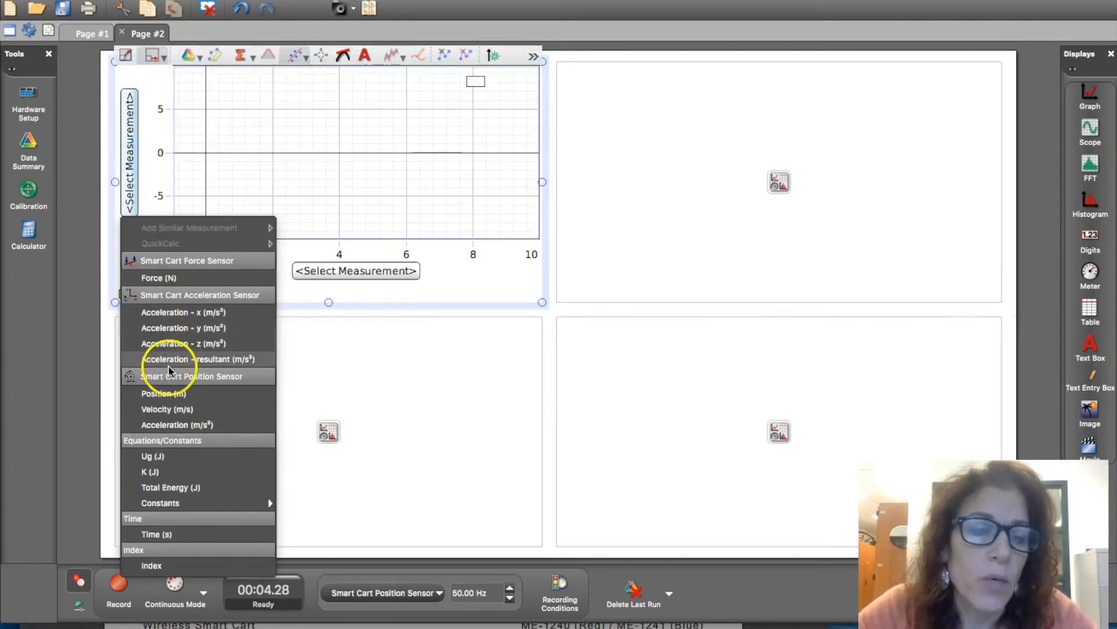
{"action": "left_click", "coordinate": [161, 457]}
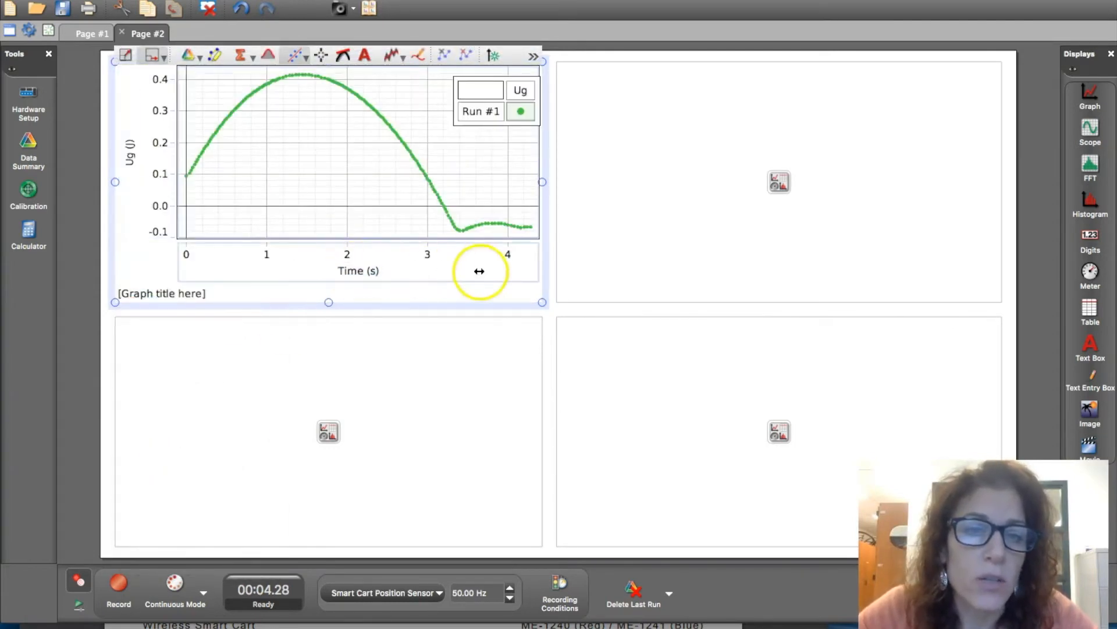
- Add a graph in the lower-left display of Page #2 and plot K (J) against time
{"action": "left_click", "coordinate": [327, 433]}
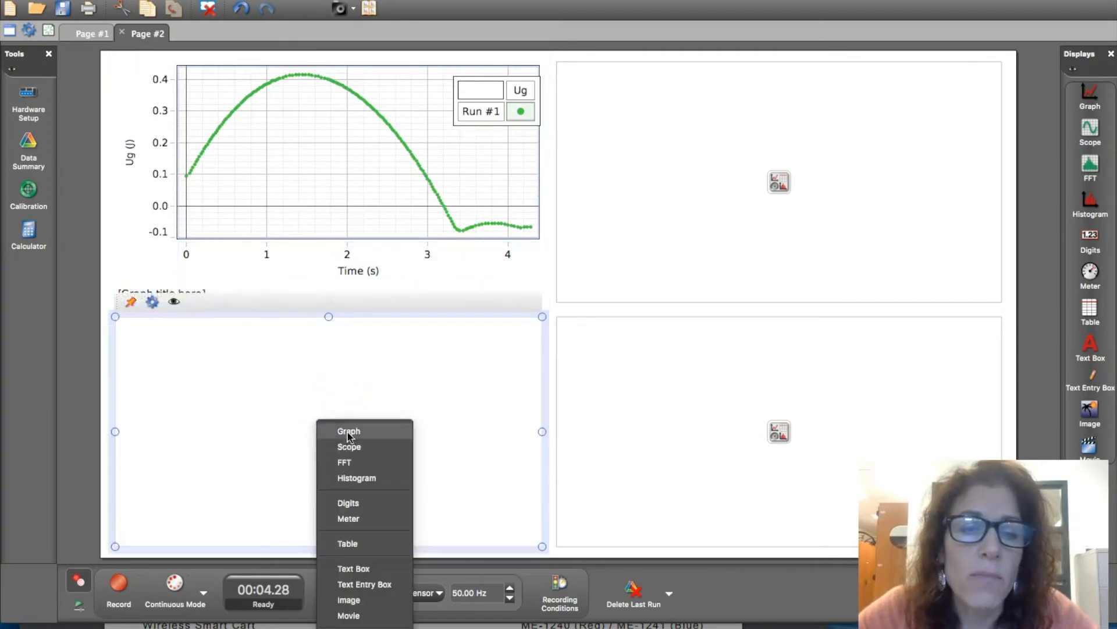
{"action": "left_click", "coordinate": [348, 433]}
{"action": "left_click", "coordinate": [129, 403]}
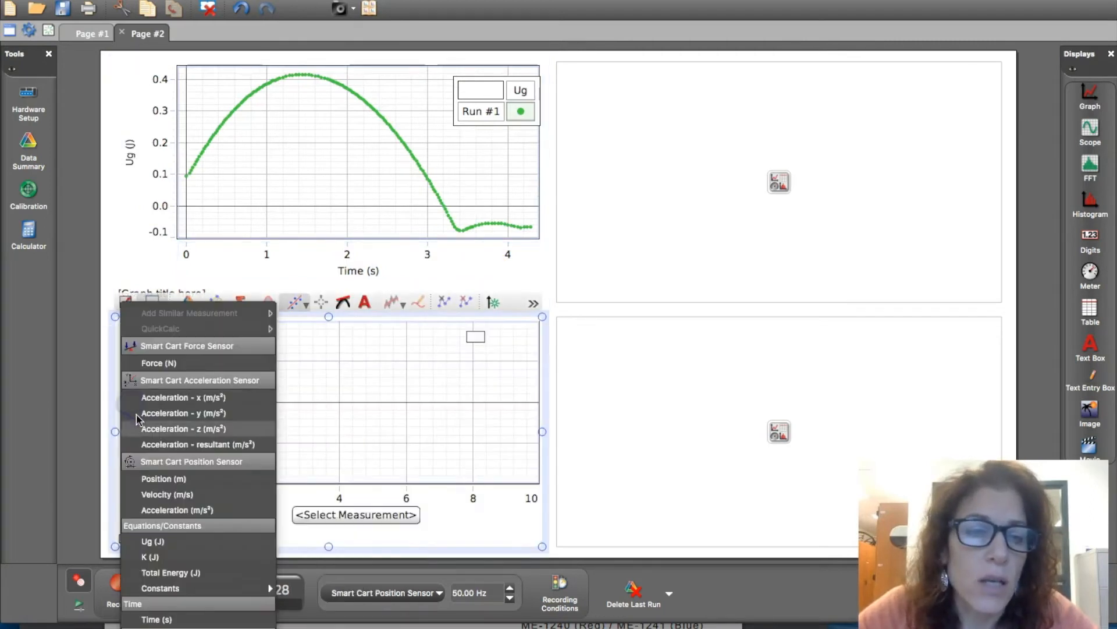
{"action": "left_click", "coordinate": [172, 557]}
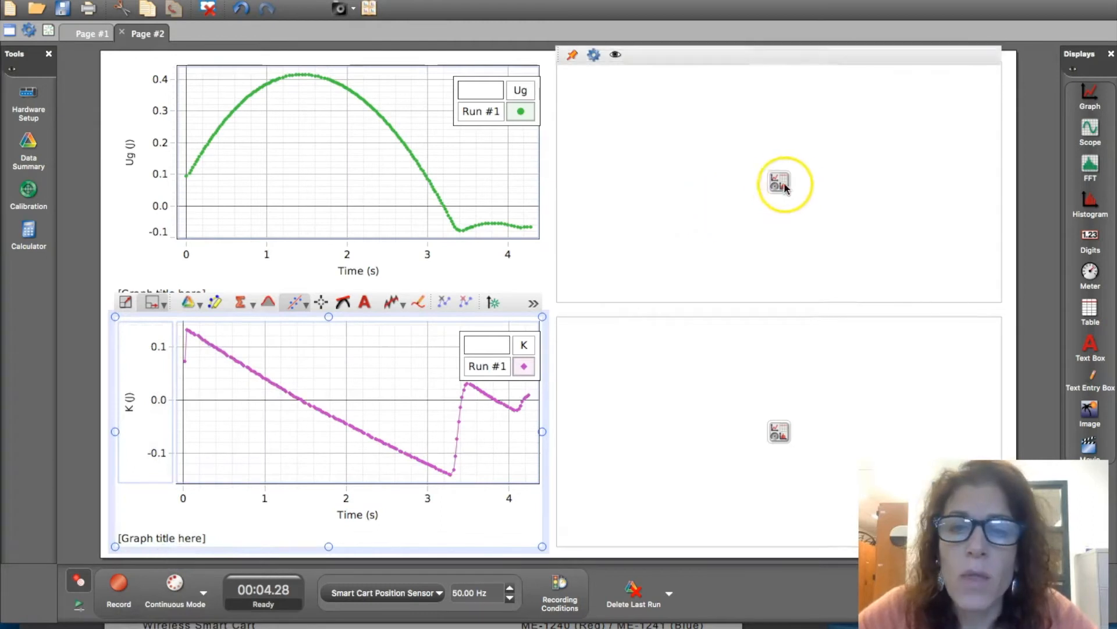
- Add a graph in the upper-right display and plot Total Energy (J) against time
{"action": "left_click", "coordinate": [781, 183]}
{"action": "left_click", "coordinate": [795, 182]}
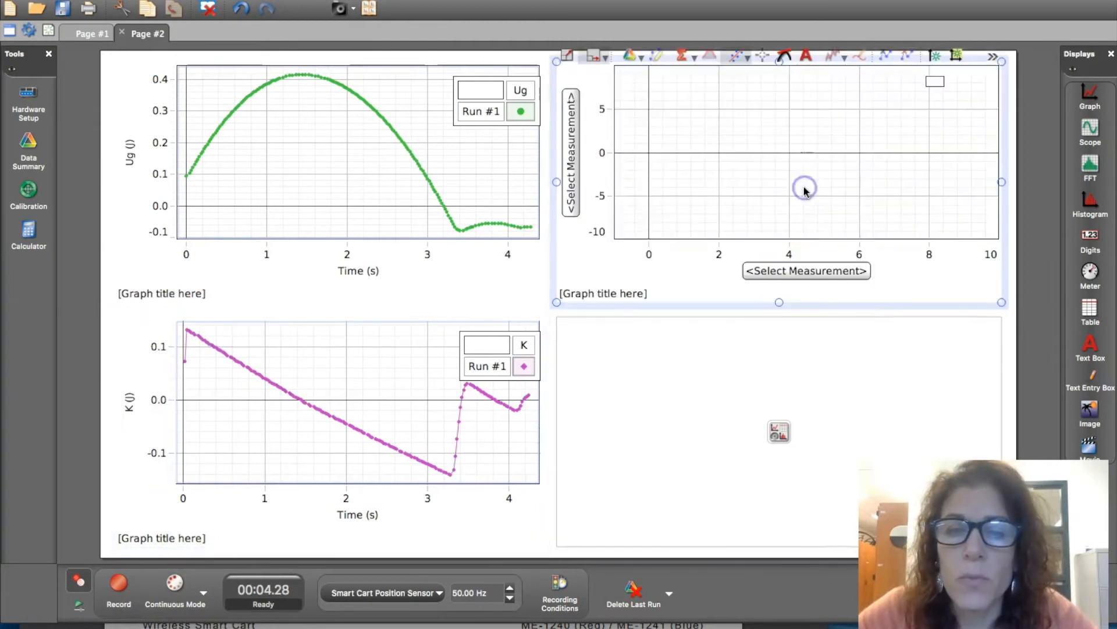
{"action": "left_click", "coordinate": [580, 174]}
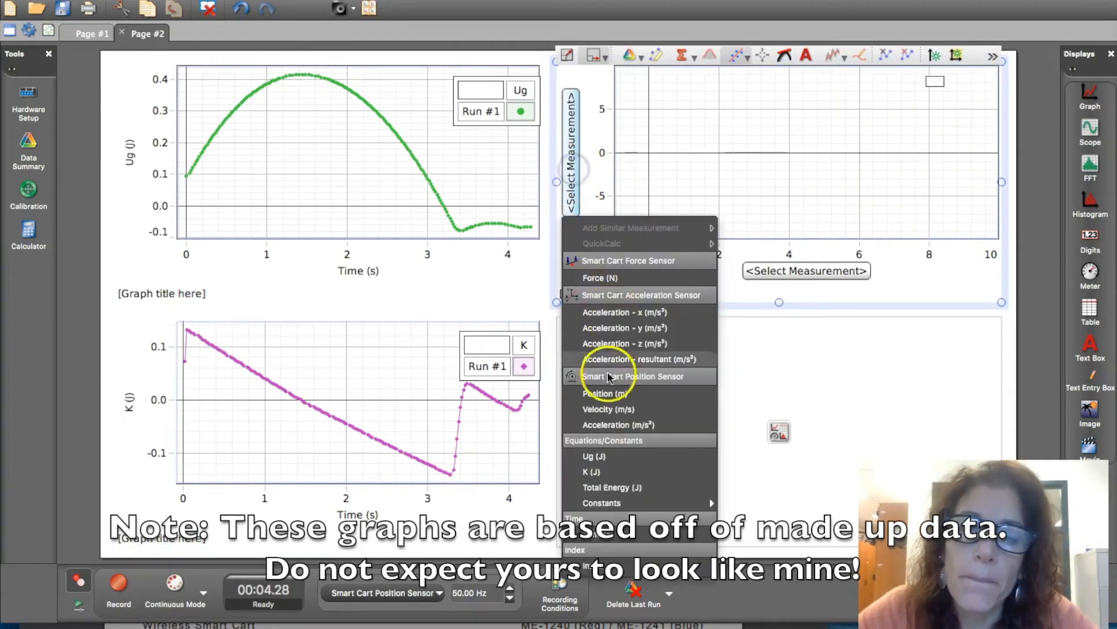
{"action": "left_click", "coordinate": [608, 489]}
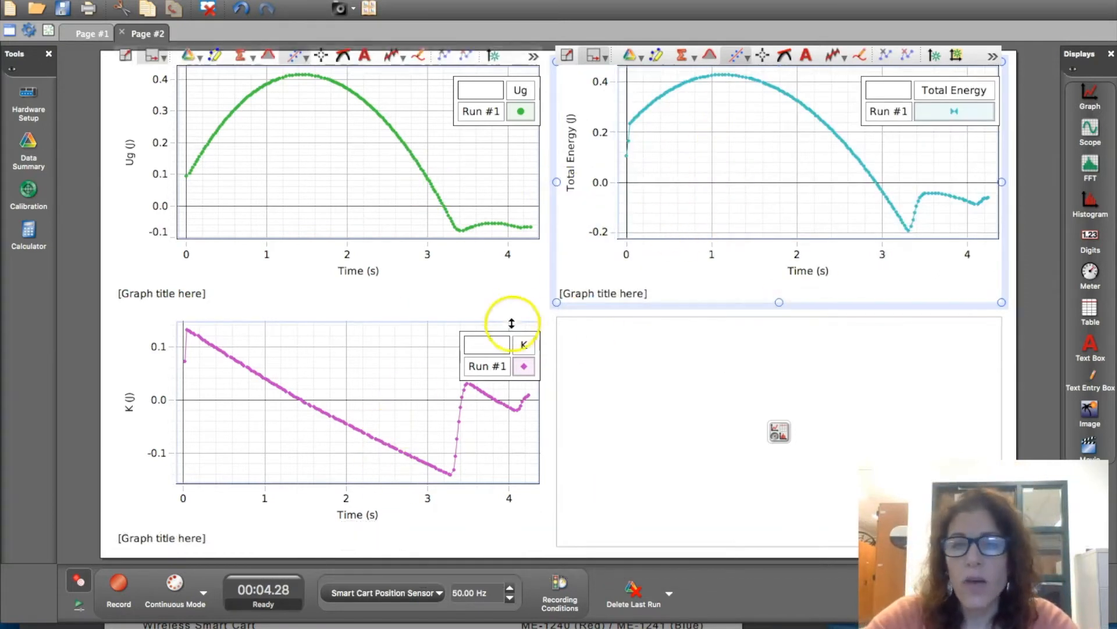
- Delete the empty lower-right display placeholder from Page #2
{"action": "left_click", "coordinate": [481, 492]}
{"action": "left_click", "coordinate": [340, 97]}
{"action": "left_click", "coordinate": [609, 326]}
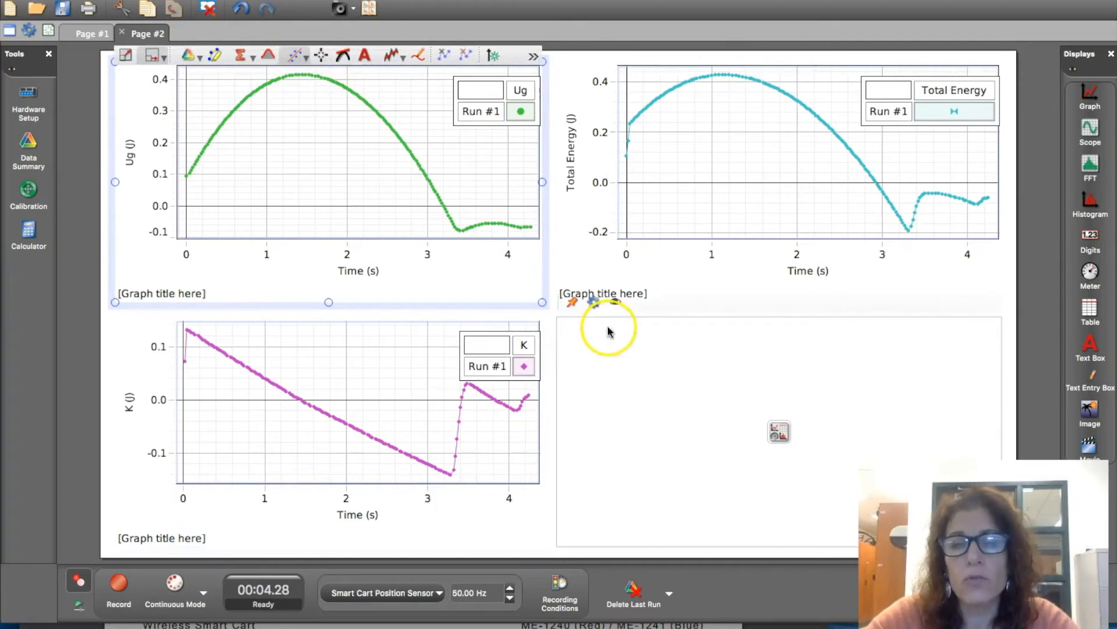
{"action": "left_click", "coordinate": [594, 302]}
{"action": "left_click", "coordinate": [644, 339]}
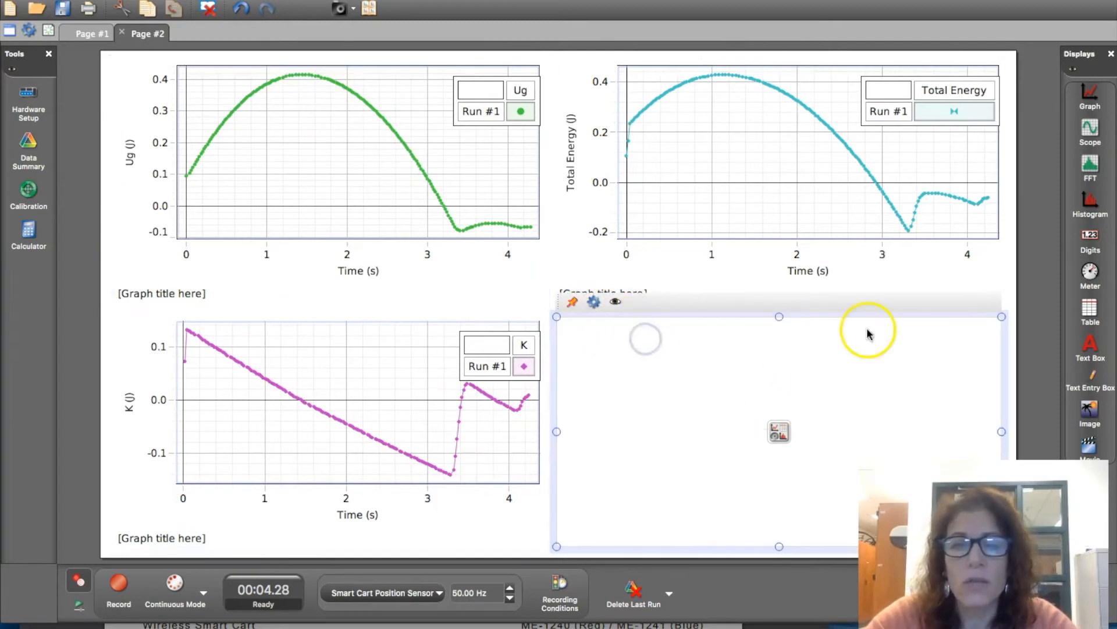
{"action": "left_click", "coordinate": [208, 8]}
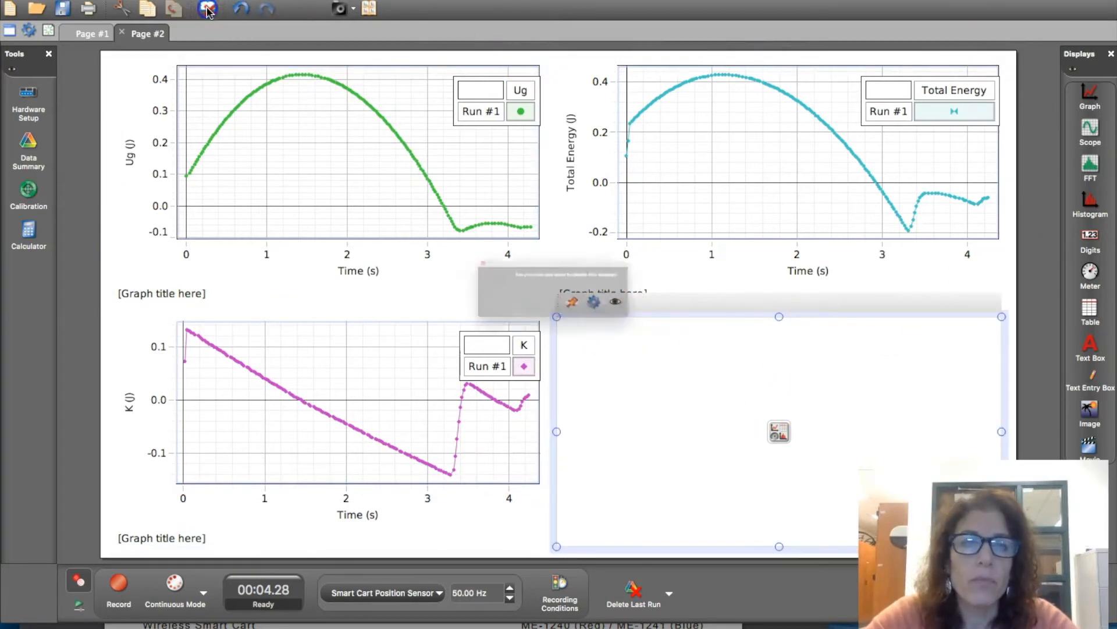
{"action": "left_click", "coordinate": [661, 321]}
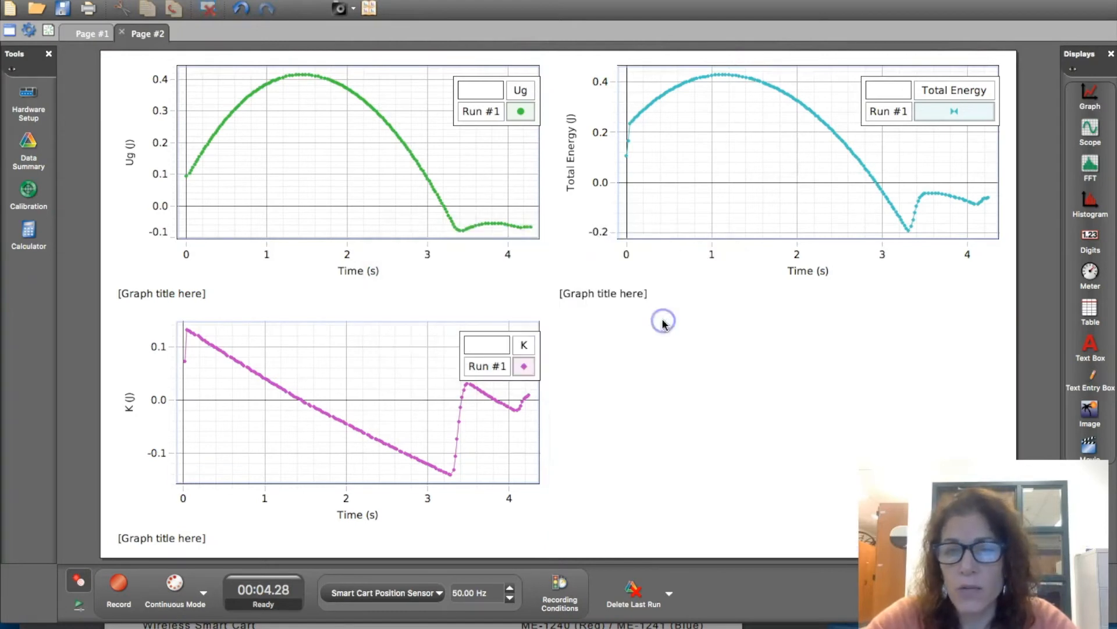
- Apply a Quadratic curve fit to the Ug graph and highlight the parabolic data from 0 to about 3.4 s for the fit
{"action": "left_click", "coordinate": [616, 291]}
{"action": "left_click", "coordinate": [364, 152]}
{"action": "left_click", "coordinate": [283, 178]}
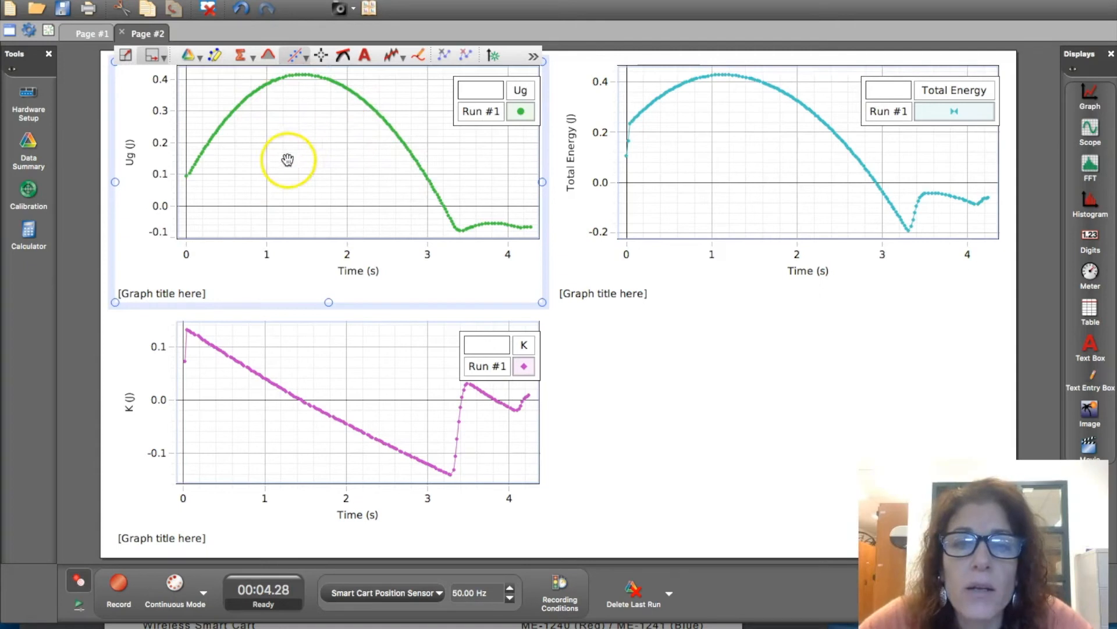
{"action": "left_click", "coordinate": [306, 58]}
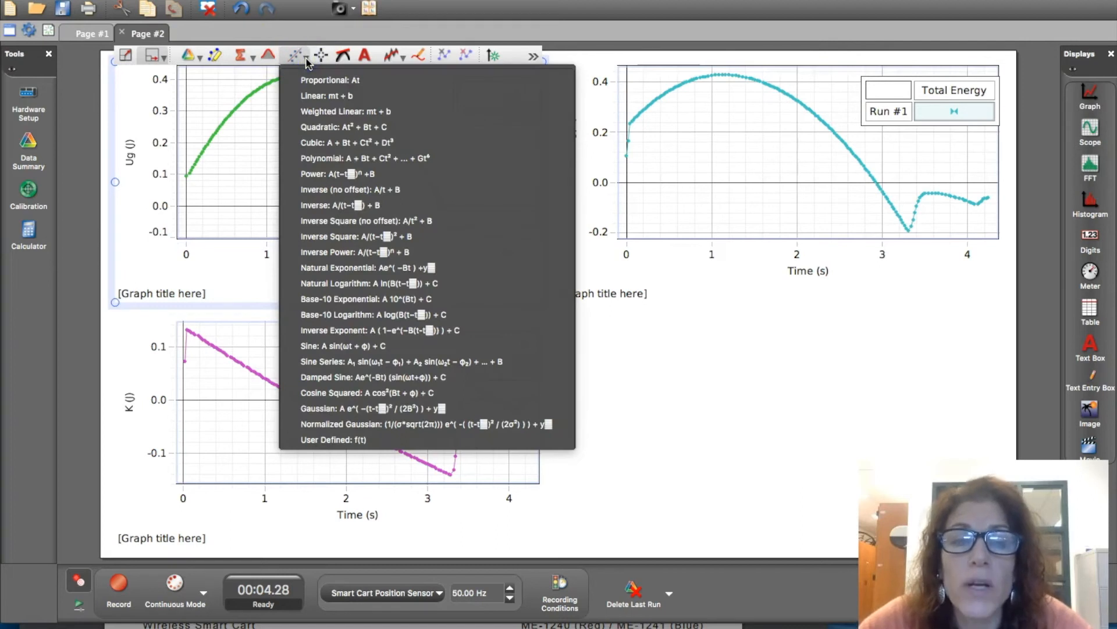
{"action": "left_click", "coordinate": [327, 127]}
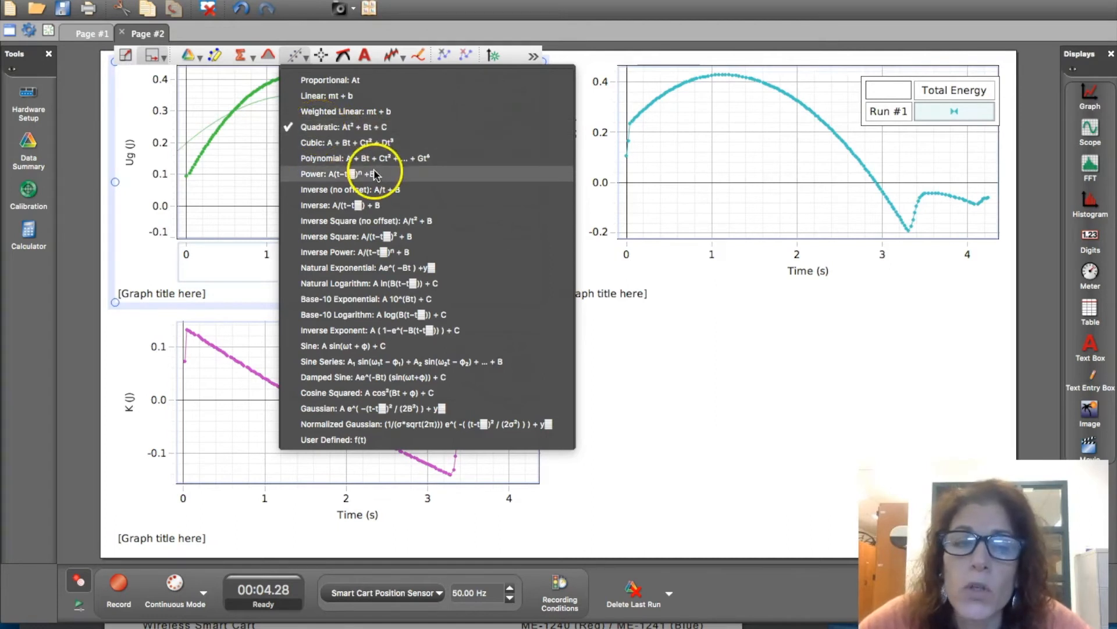
{"action": "left_click", "coordinate": [375, 126]}
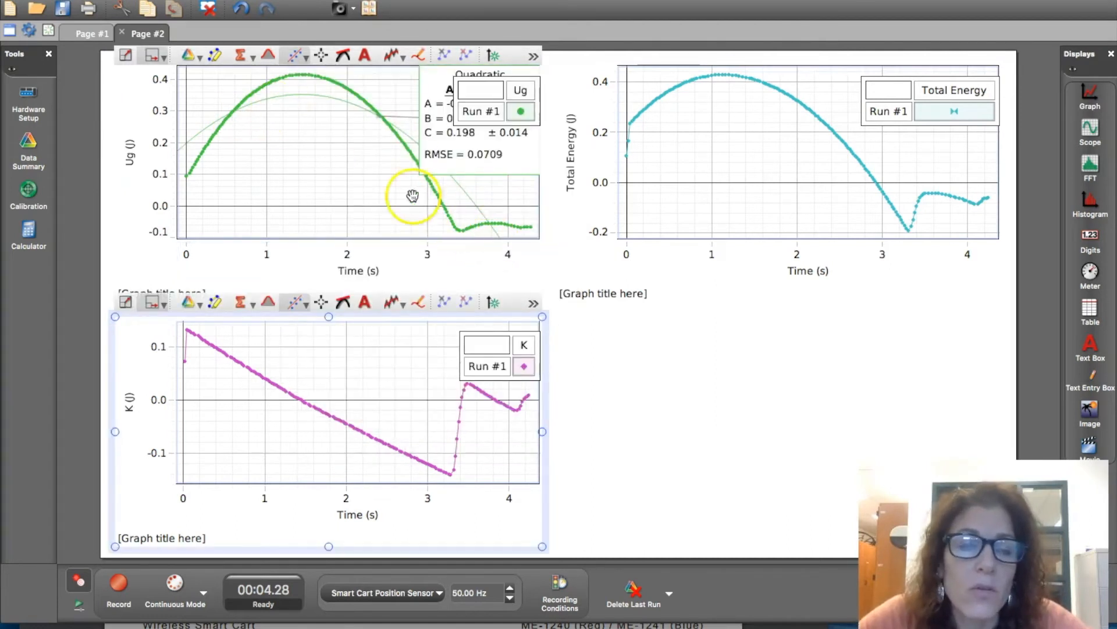
{"action": "left_click", "coordinate": [213, 58]}
{"action": "left_click_drag", "start_coordinate": [237, 105], "coordinate": [456, 238]}
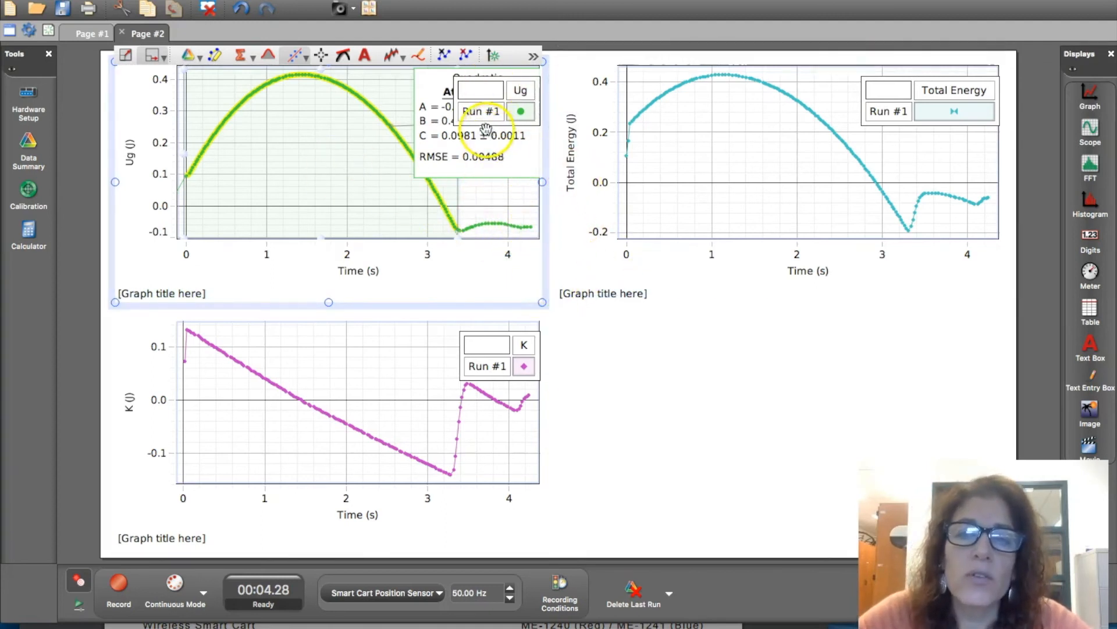
- Remove the run legend that covers the quadratic fit box on the Ug graph
{"action": "left_click", "coordinate": [462, 91]}
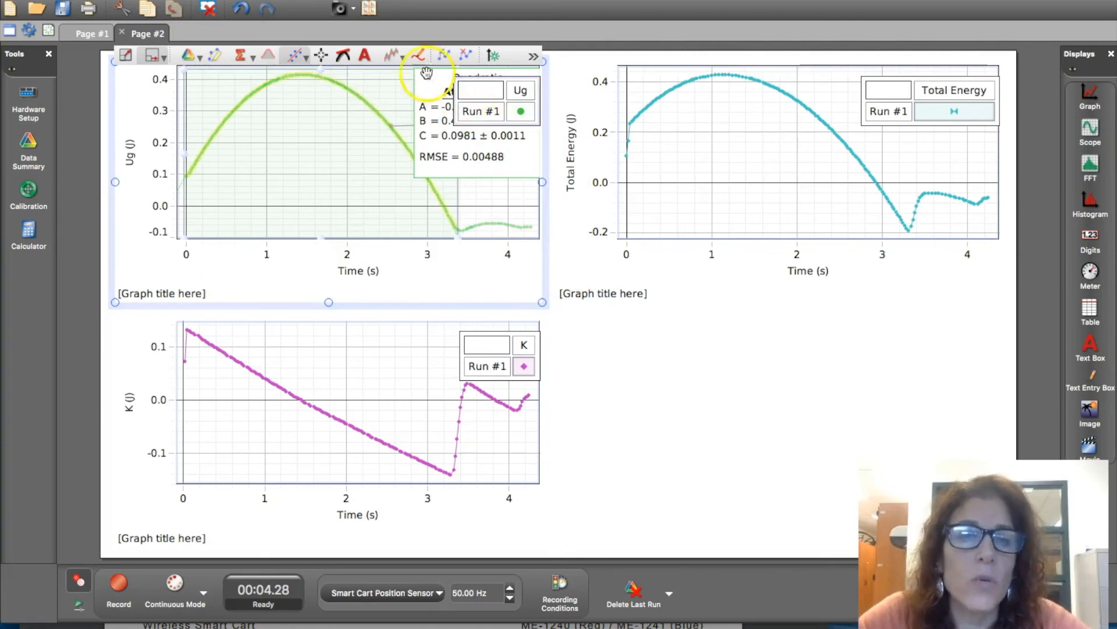
{"action": "left_click", "coordinate": [533, 56]}
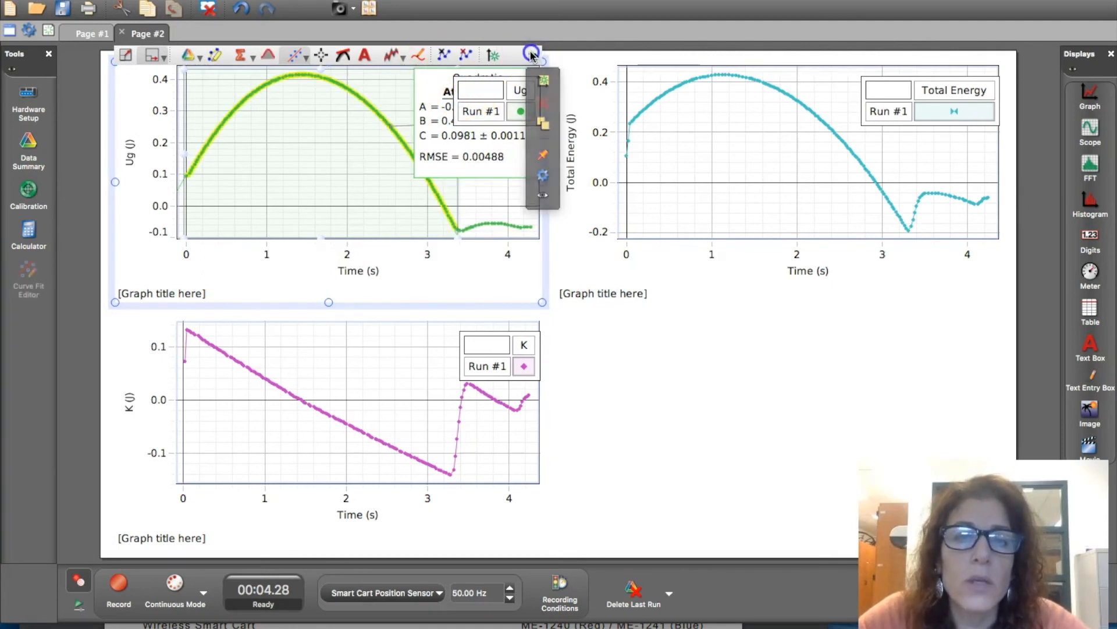
{"action": "left_click", "coordinate": [496, 87]}
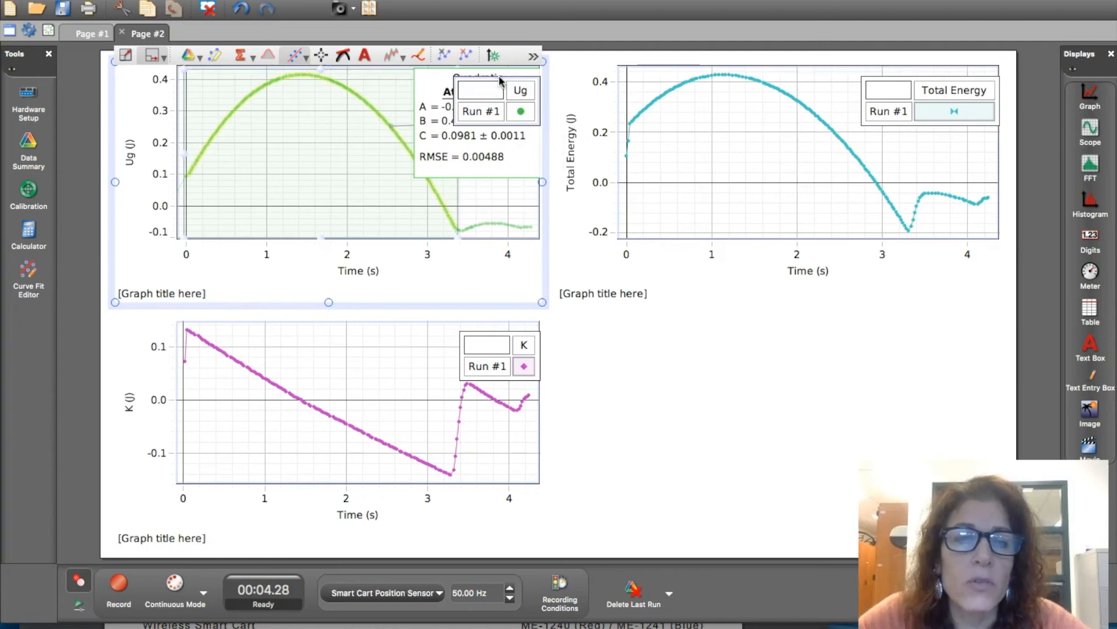
{"action": "left_click", "coordinate": [533, 57]}
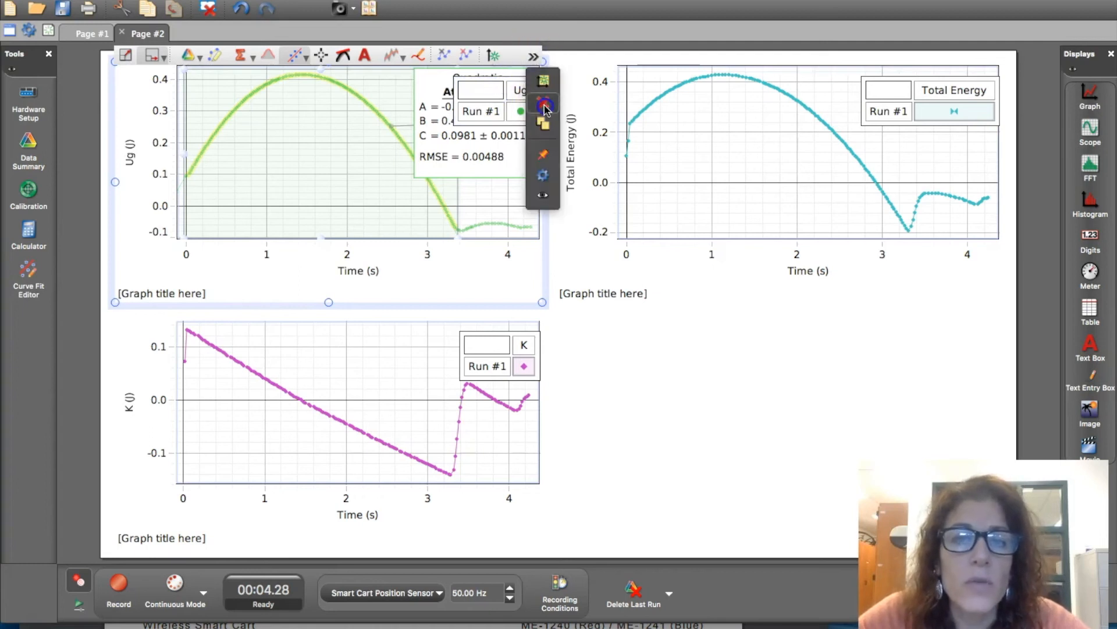
{"action": "left_click", "coordinate": [486, 121]}
{"action": "left_click", "coordinate": [470, 109]}
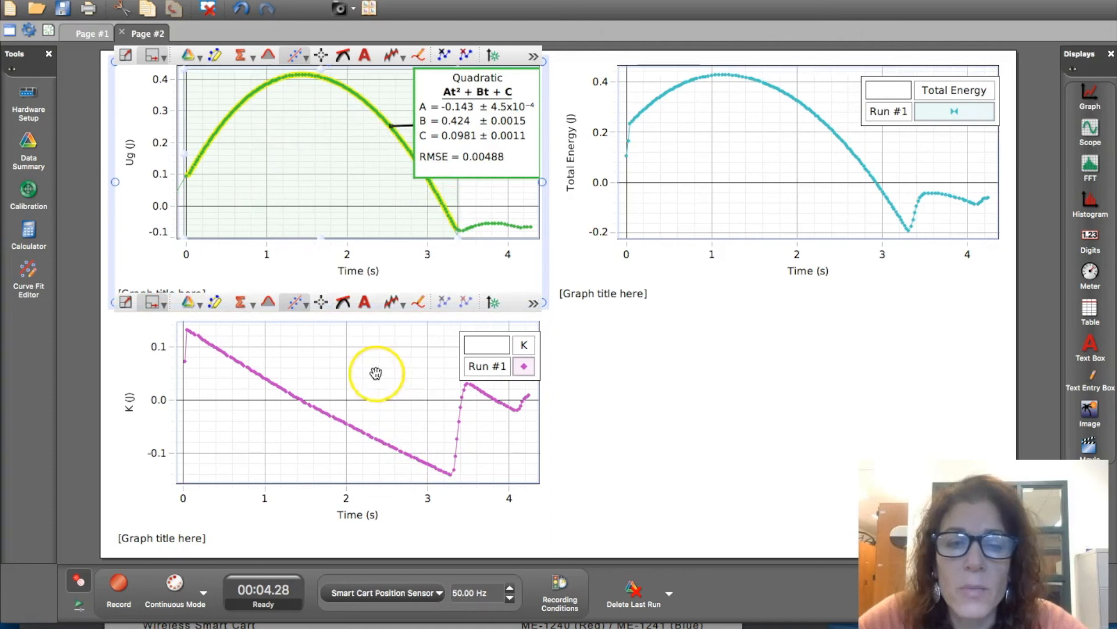
- Select the K graph below the Ug graph
{"action": "left_click", "coordinate": [394, 378]}
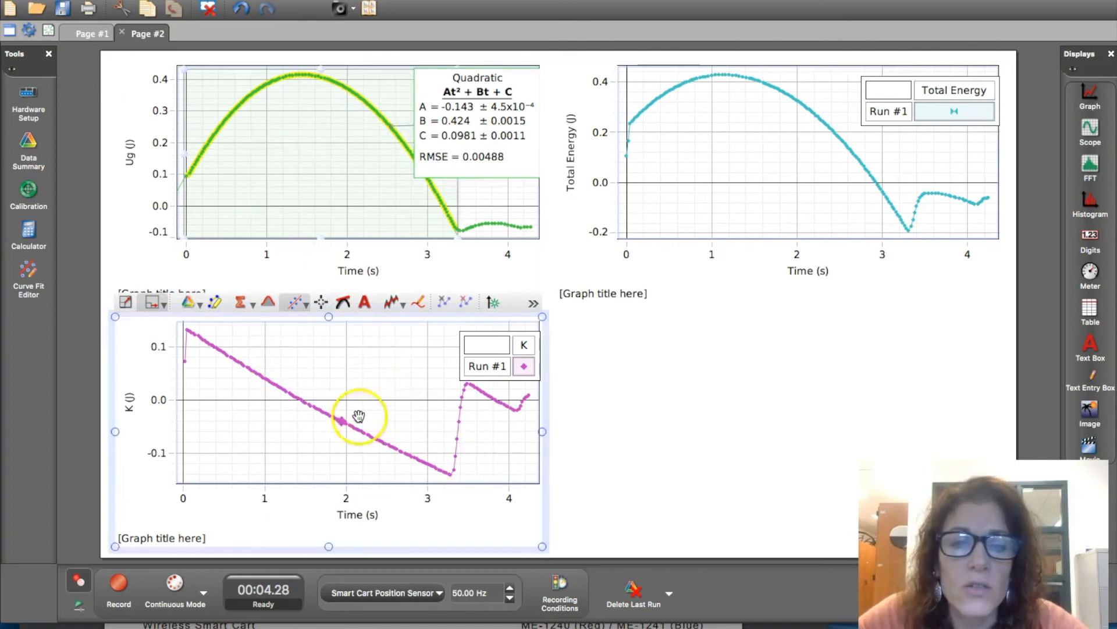